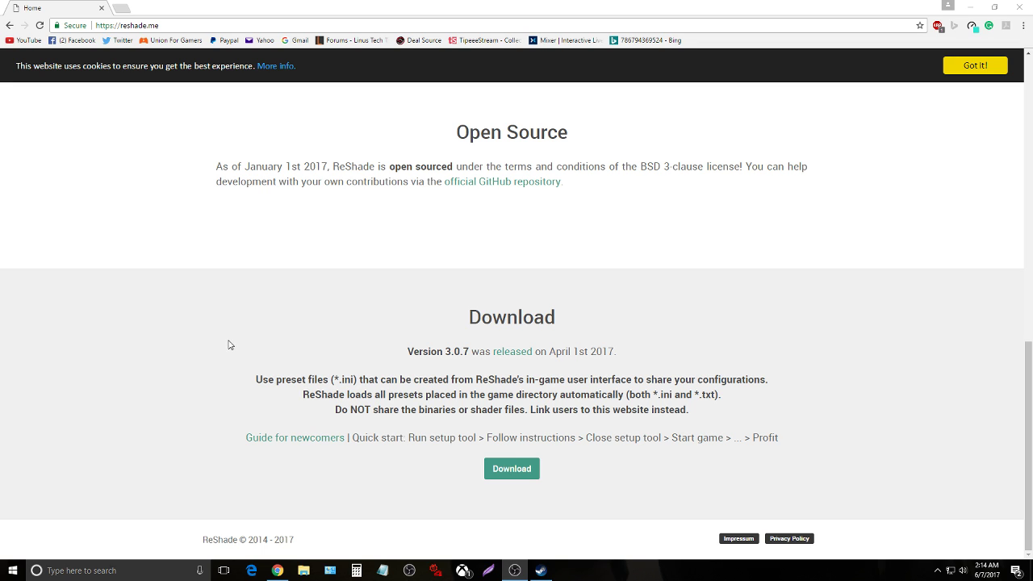
Step: Download the ReShade 3.0.7 setup from the reshade.me home page and run the downloaded installer
{"action": "scroll", "coordinate": [229, 345], "scroll_direction": "up", "scroll_amount": 9}
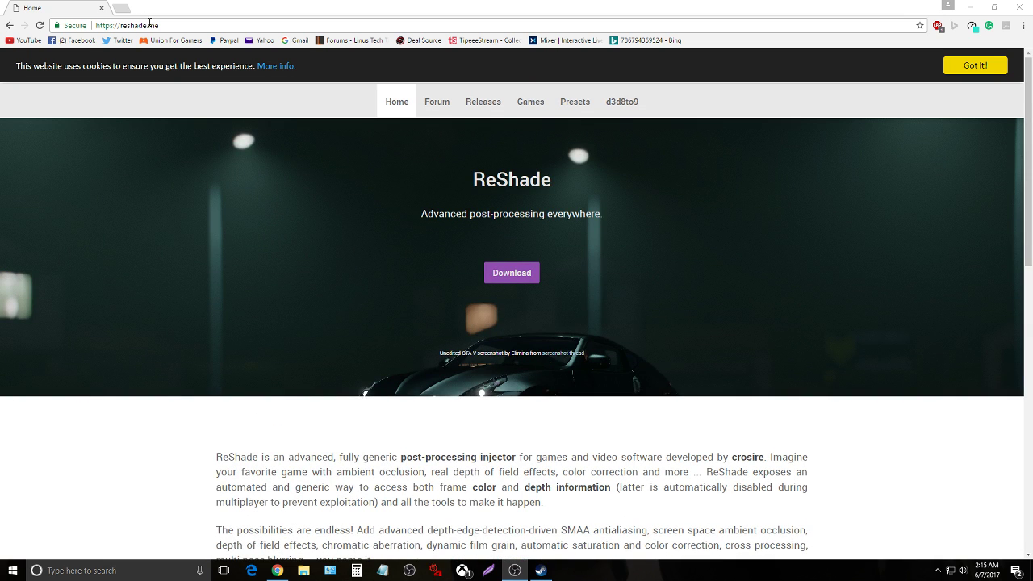
{"action": "scroll", "coordinate": [185, 291], "scroll_direction": "down", "scroll_amount": 2}
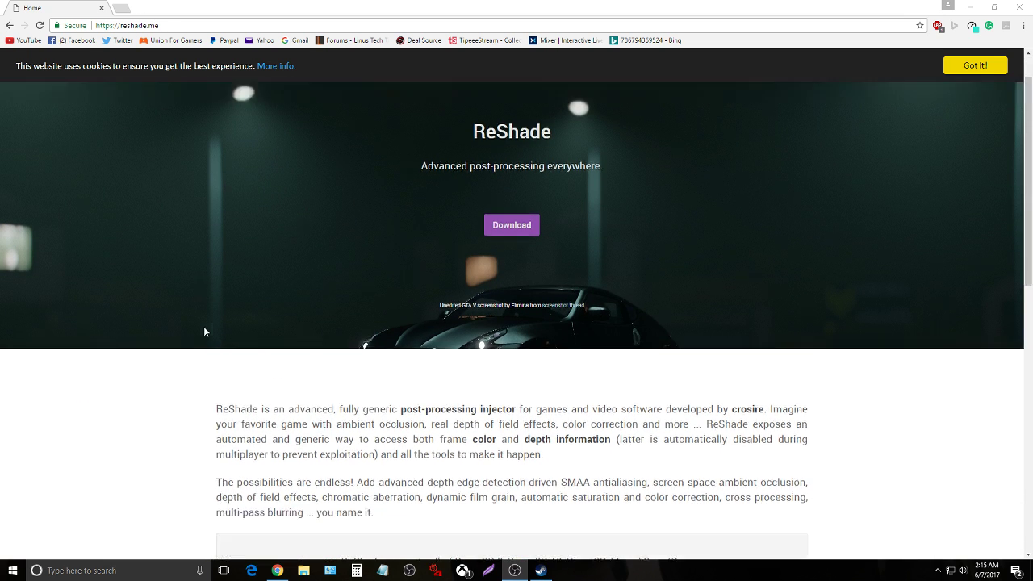
{"action": "scroll", "coordinate": [197, 362], "scroll_direction": "up", "scroll_amount": 2}
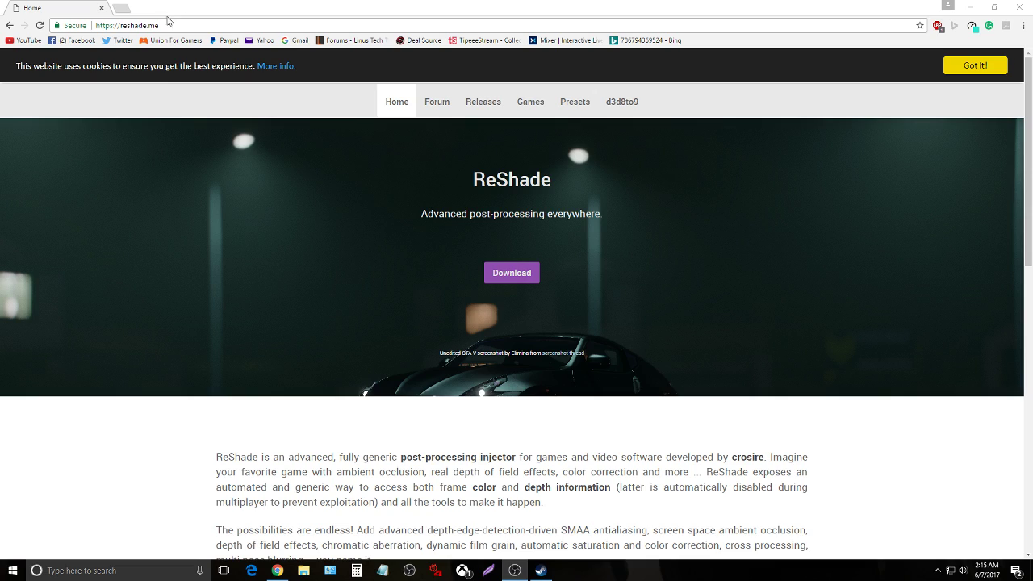
{"action": "scroll", "coordinate": [270, 334], "scroll_direction": "down", "scroll_amount": 5}
{"action": "scroll", "coordinate": [352, 323], "scroll_direction": "up", "scroll_amount": 5}
{"action": "scroll", "coordinate": [353, 296], "scroll_direction": "down", "scroll_amount": 10}
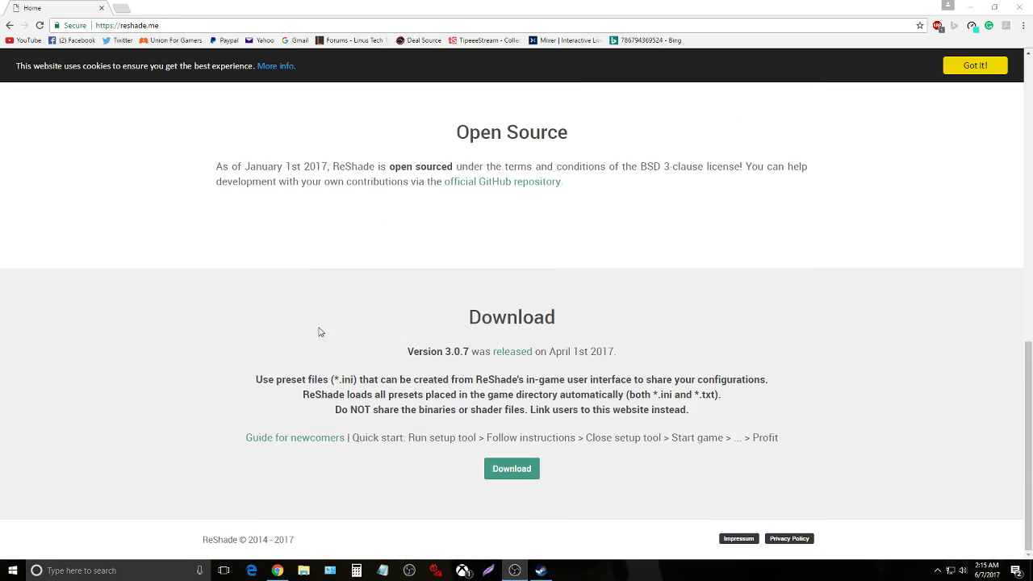
{"action": "left_click", "coordinate": [505, 469]}
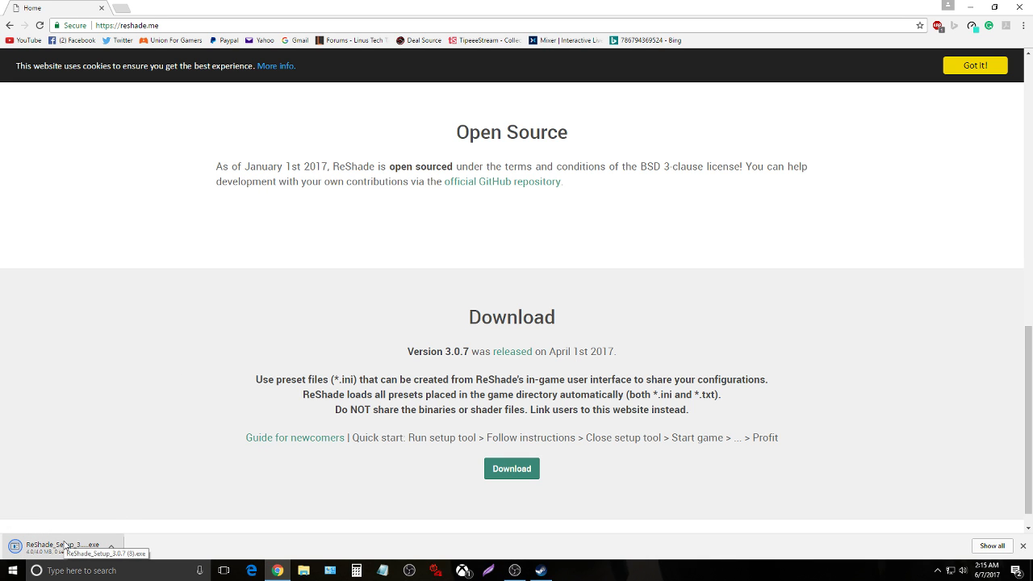
{"action": "left_click", "coordinate": [65, 545]}
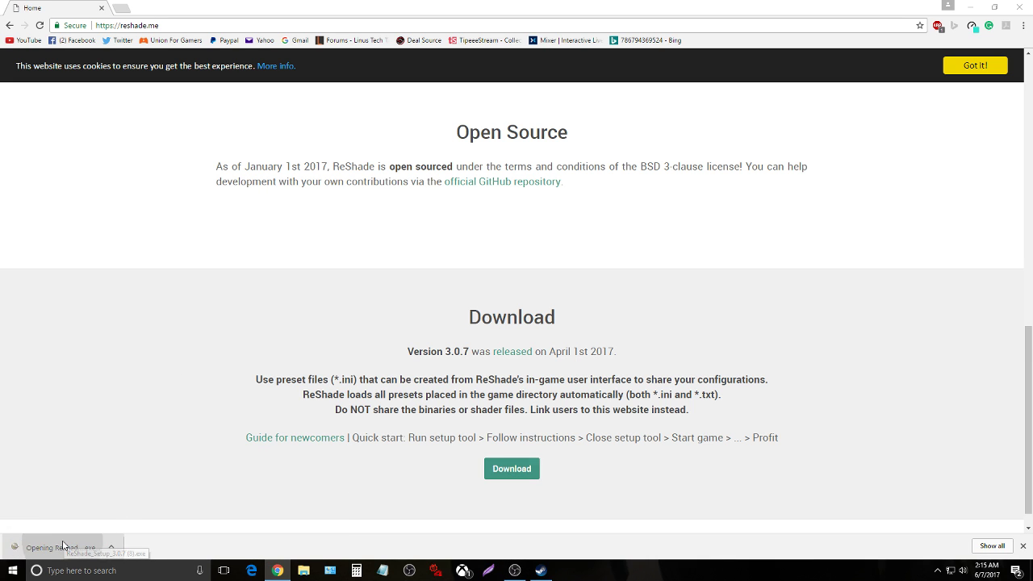
Step: Start selecting the game to install ReShade to and browse to Local Disk (C:)
{"action": "left_click", "coordinate": [476, 278]}
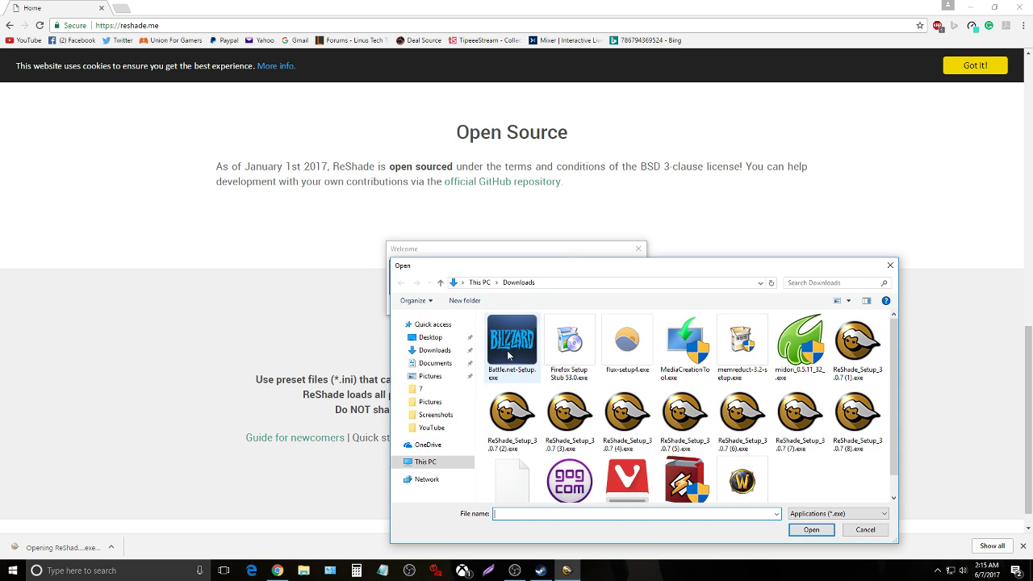
{"action": "left_click", "coordinate": [428, 462]}
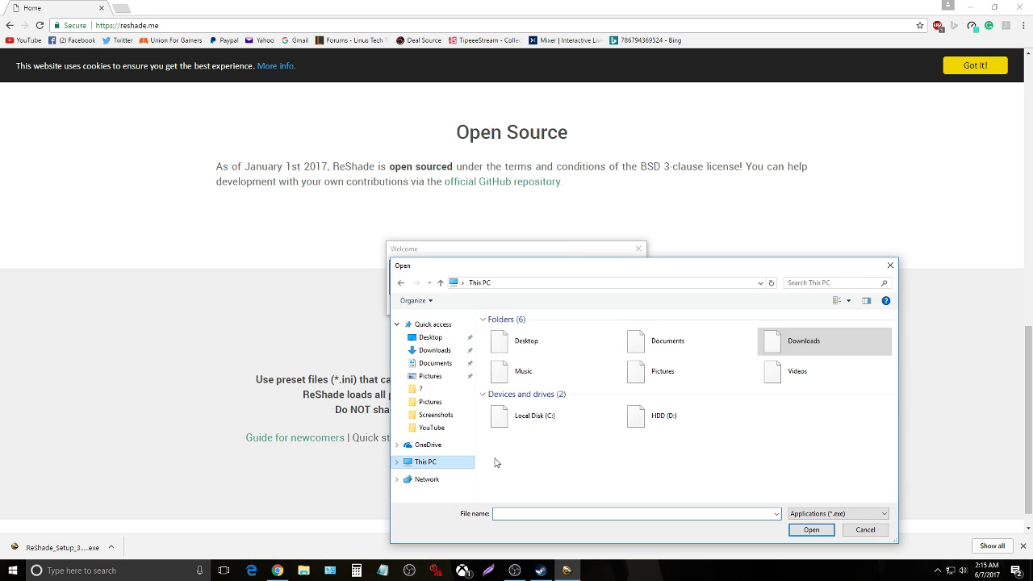
{"action": "double_click", "coordinate": [544, 426]}
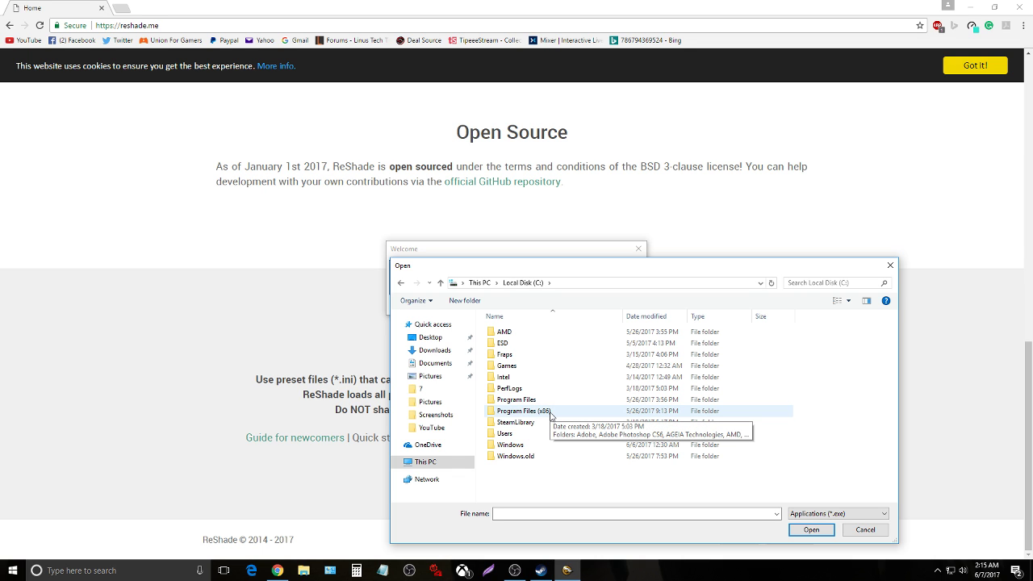
{"action": "double_click", "coordinate": [552, 414]}
{"action": "scroll", "coordinate": [533, 403], "scroll_direction": "down", "scroll_amount": 10}
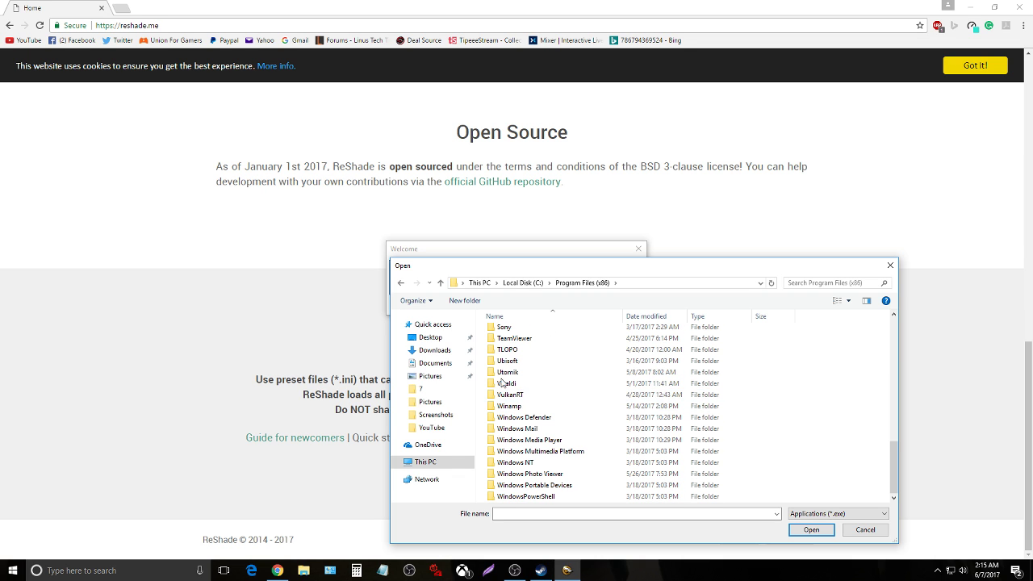
{"action": "scroll", "coordinate": [502, 382], "scroll_direction": "up", "scroll_amount": 1}
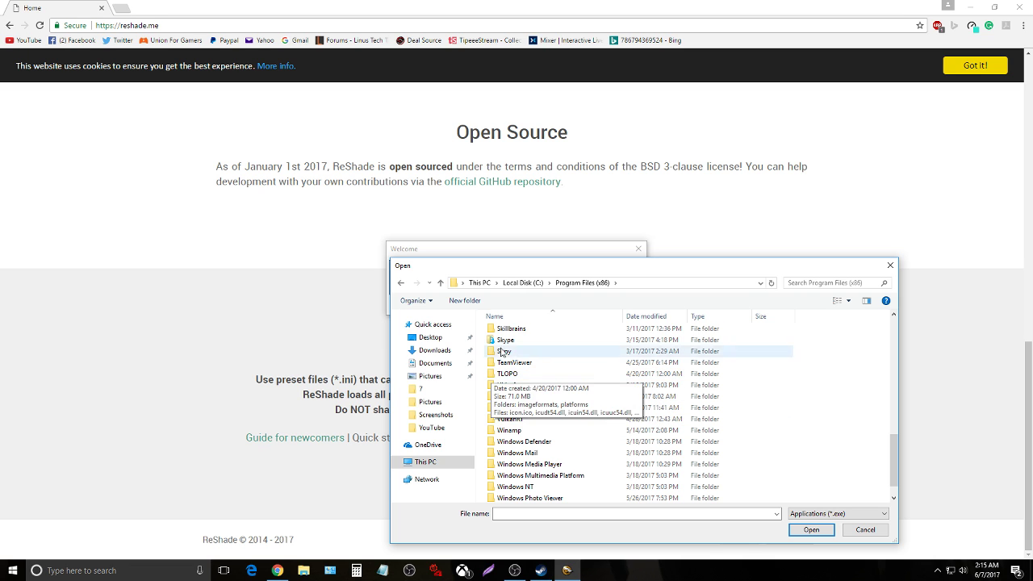
{"action": "key", "text": "alt+Left"}
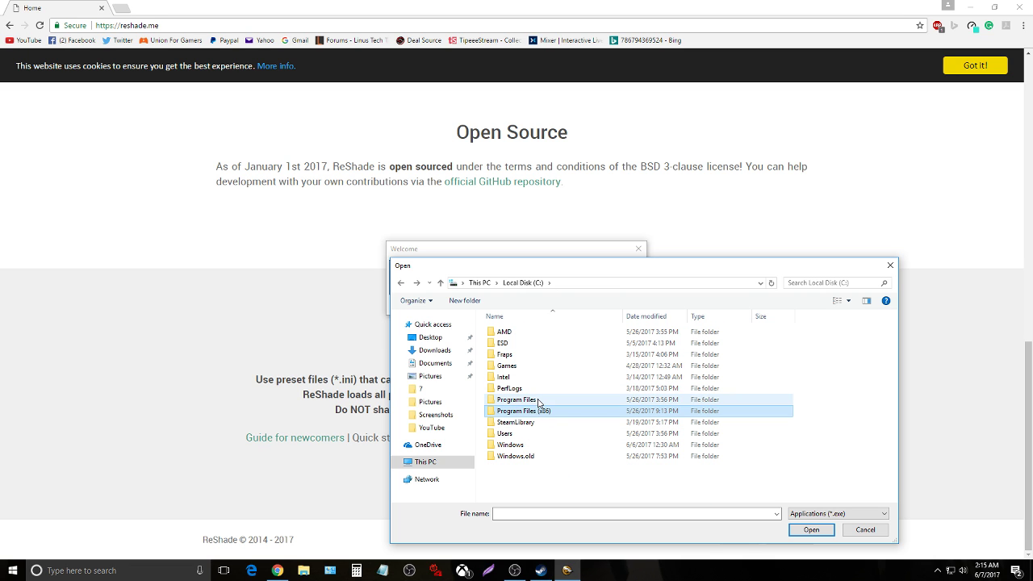
Step: Open TslGame.exe from SteamLibrary\steamapps\common\PUBG\TslGame\Binaries\Win64 as the game to install ReShade to
{"action": "double_click", "coordinate": [517, 422]}
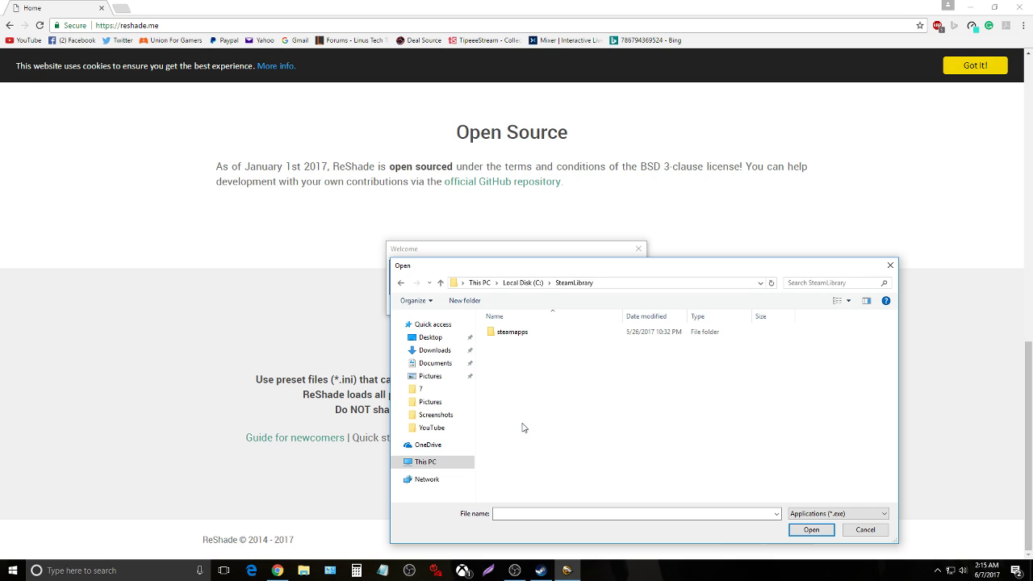
{"action": "double_click", "coordinate": [519, 331]}
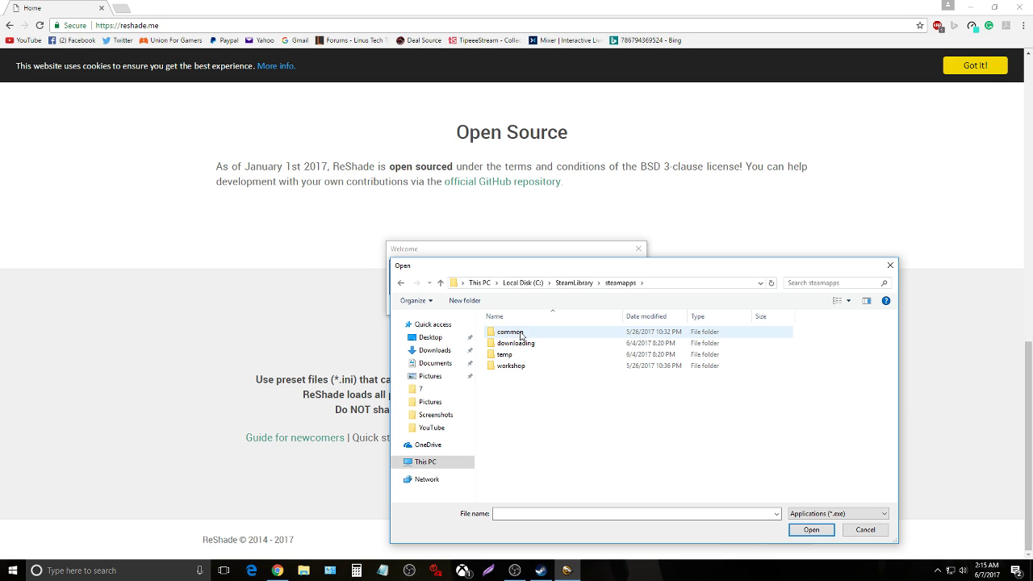
{"action": "double_click", "coordinate": [521, 334]}
{"action": "double_click", "coordinate": [523, 343]}
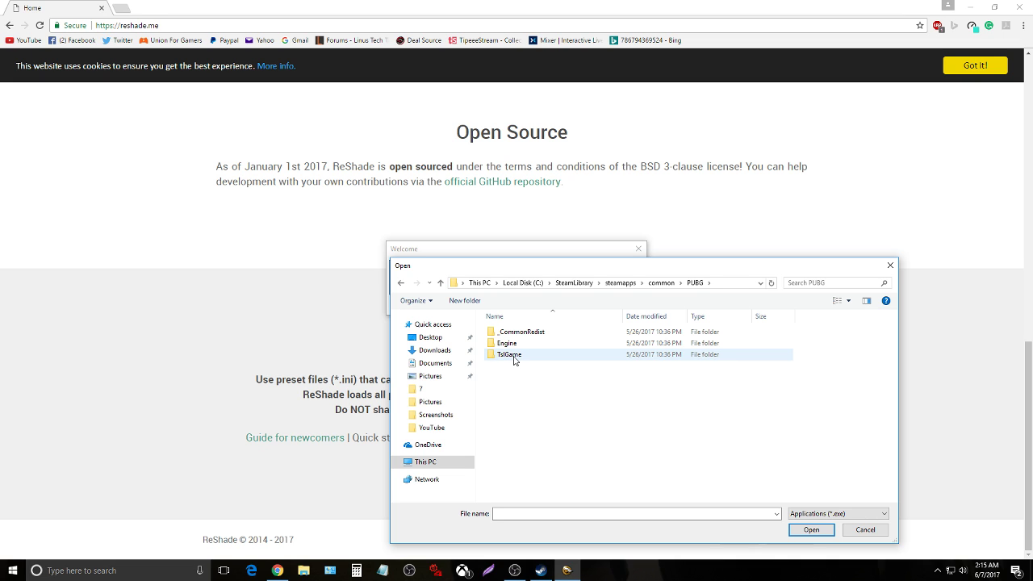
{"action": "double_click", "coordinate": [514, 359]}
{"action": "double_click", "coordinate": [514, 332]}
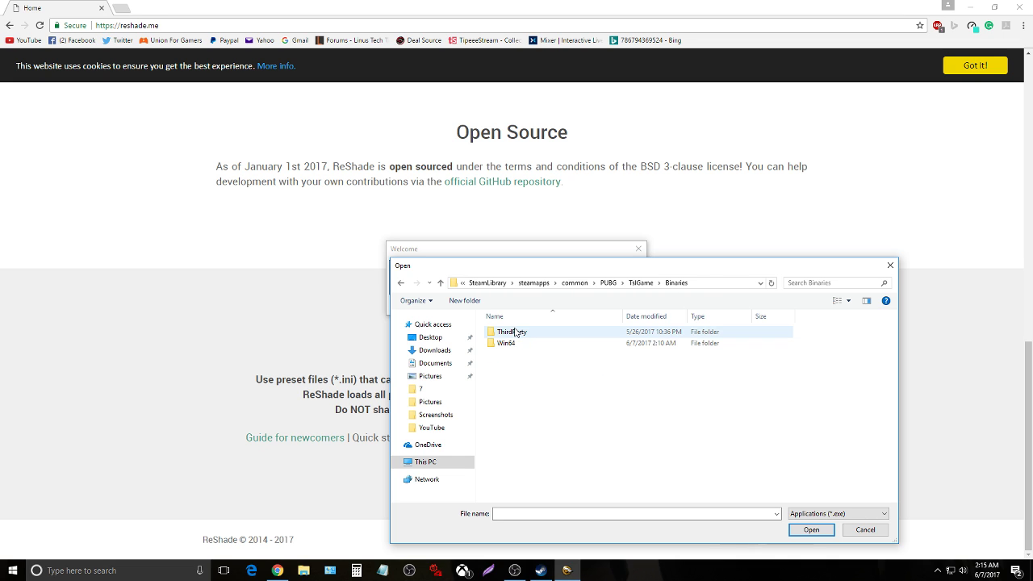
{"action": "double_click", "coordinate": [515, 343]}
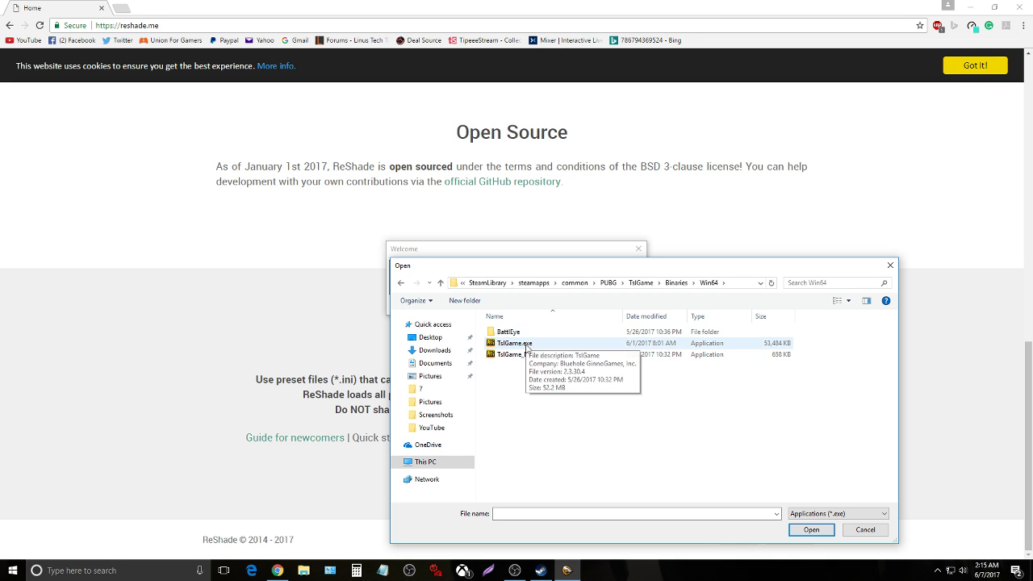
{"action": "left_click", "coordinate": [542, 347]}
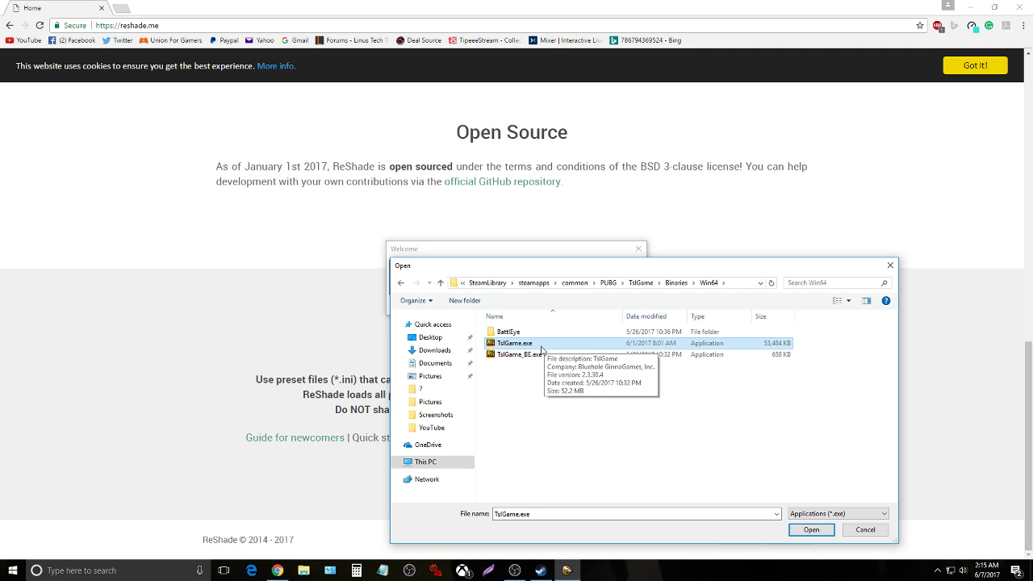
{"action": "left_click", "coordinate": [810, 528]}
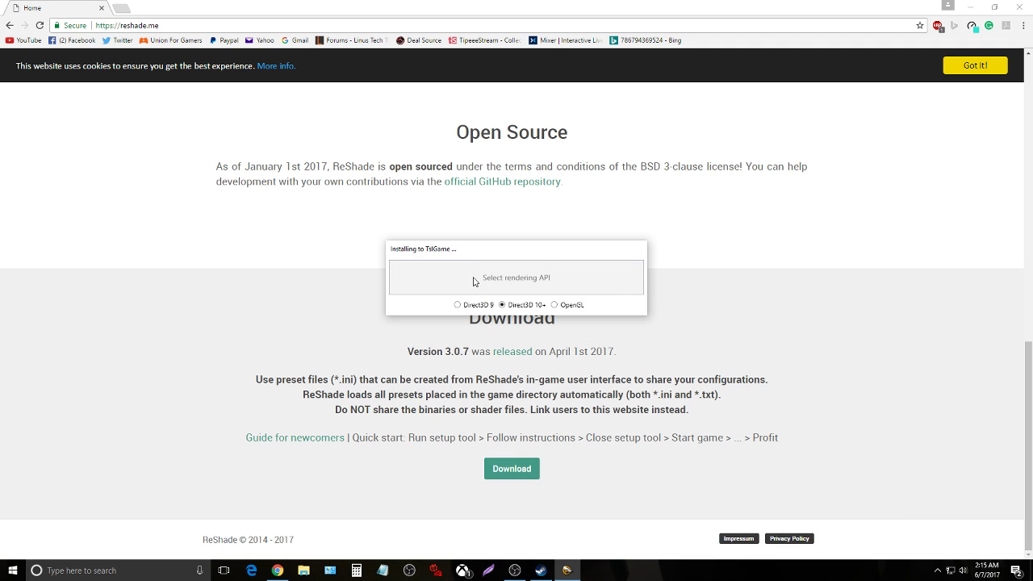
Step: Choose Direct3D 10+ as the rendering API and continue to the effect file selection
{"action": "left_click", "coordinate": [526, 306]}
{"action": "left_click", "coordinate": [538, 325]}
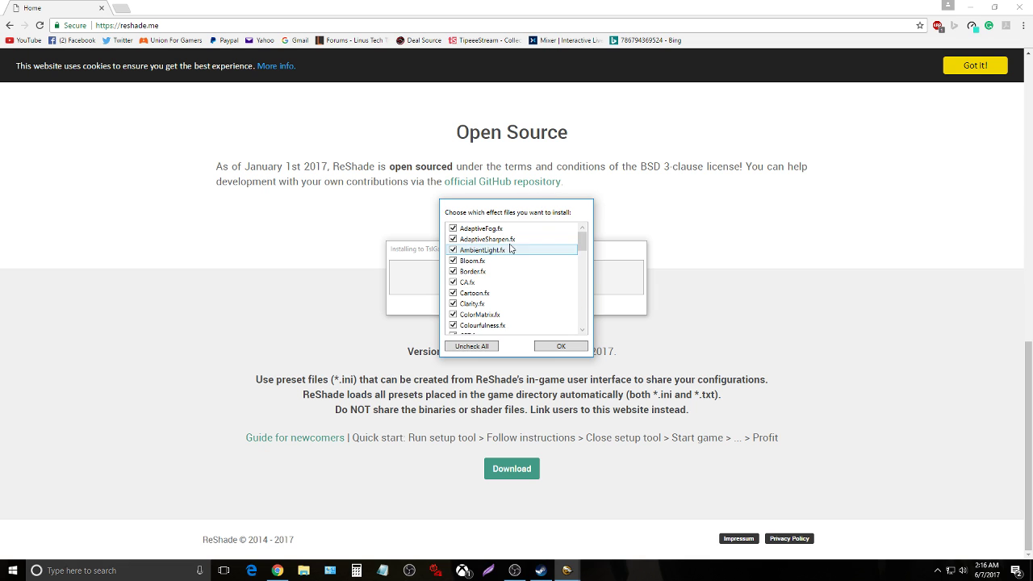
Step: Deselect all of the effect files in the installation list
{"action": "mouse_move", "coordinate": [583, 240]}
{"action": "left_mouse_down"}
{"action": "mouse_move", "coordinate": [584, 319]}
{"action": "mouse_move", "coordinate": [590, 227]}
{"action": "left_mouse_up"}
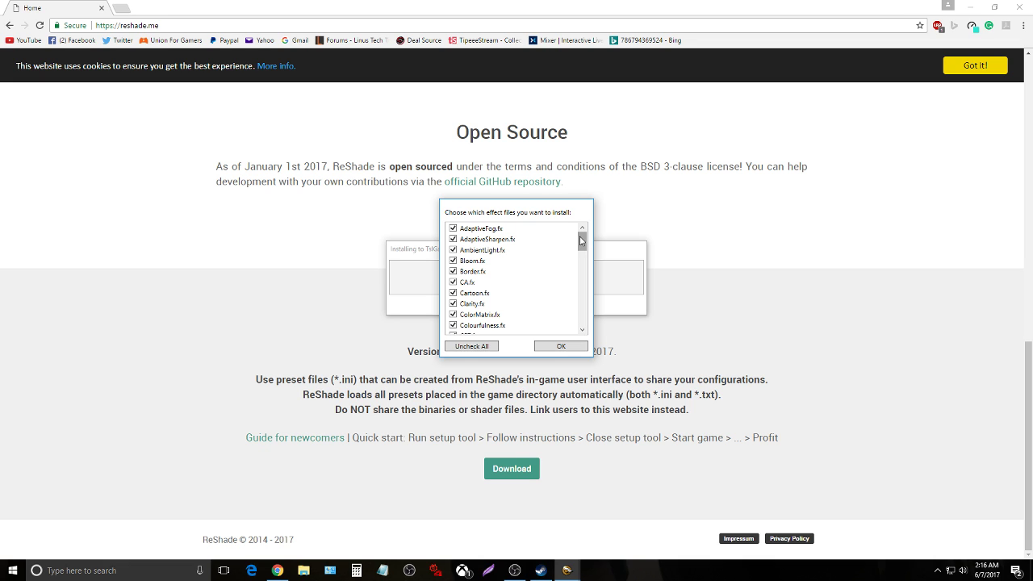
{"action": "left_click_drag", "start_coordinate": [581, 242], "coordinate": [610, 206]}
{"action": "left_click", "coordinate": [472, 348]}
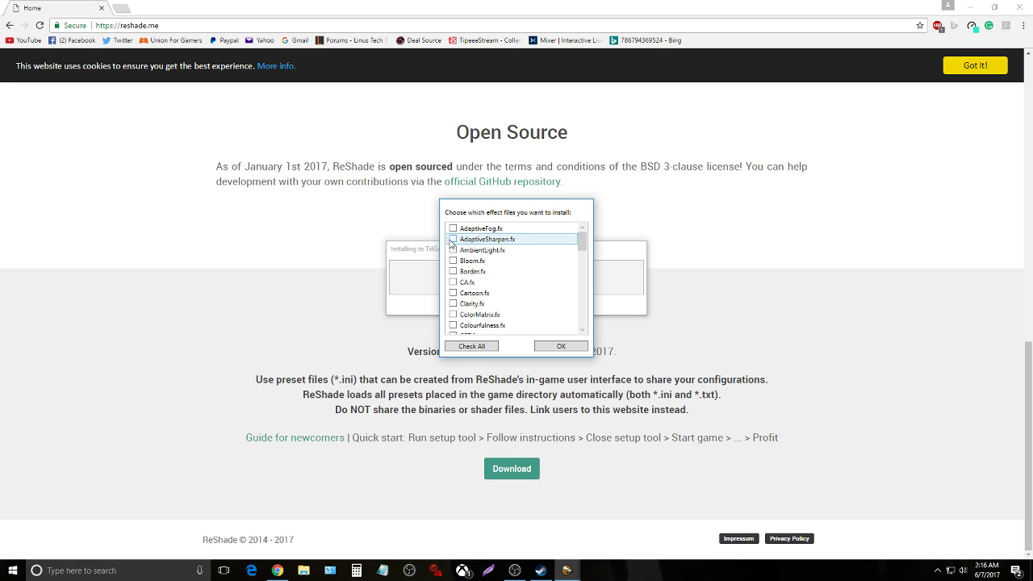
Step: Install the AdaptiveSharpen.fx, Clarity.fx, Colourfulness.fx and Technicolor2.fx effect files, and close the setup and the browser
{"action": "left_click", "coordinate": [453, 240]}
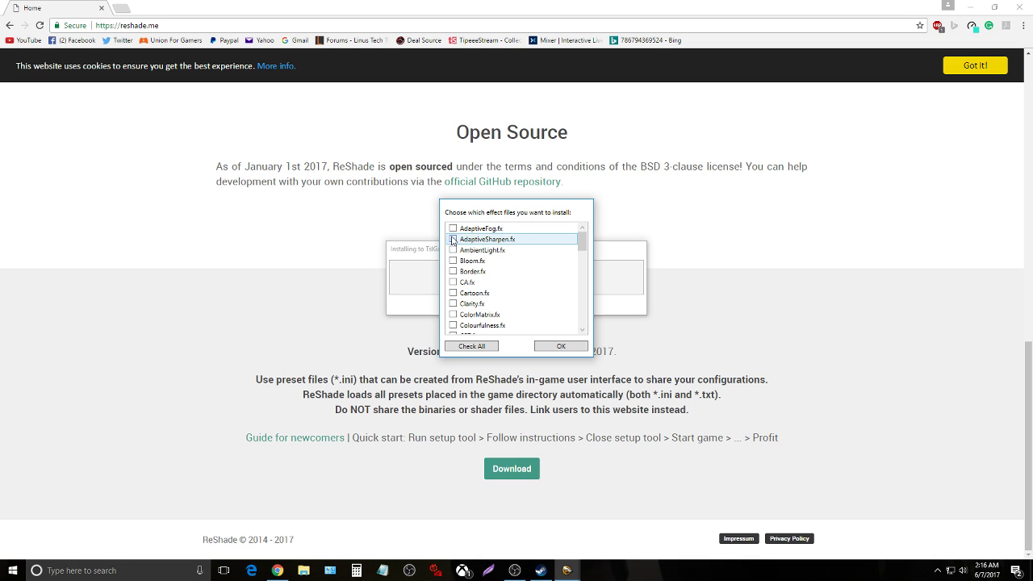
{"action": "left_click", "coordinate": [455, 305]}
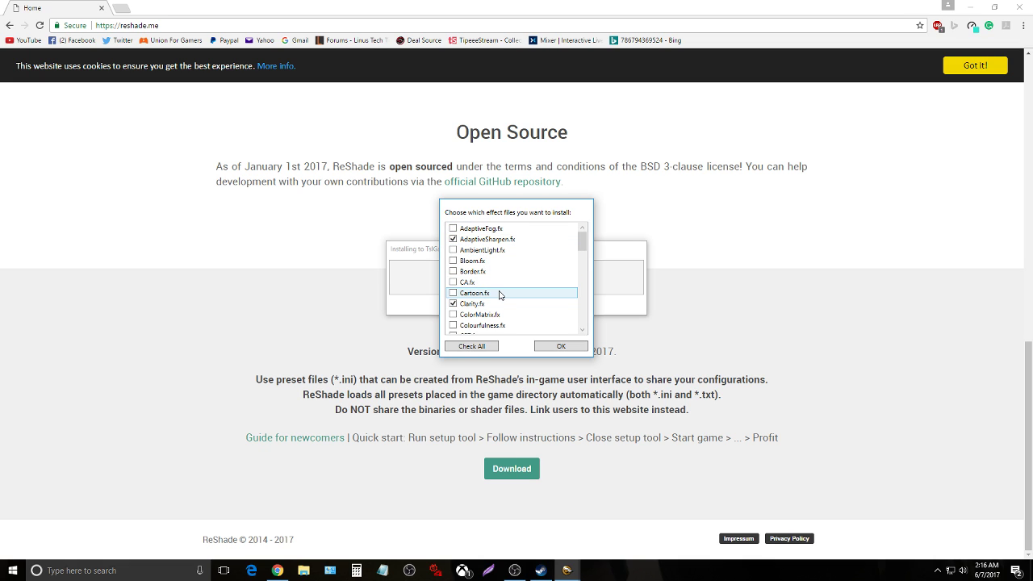
{"action": "scroll", "coordinate": [500, 296], "scroll_direction": "down", "scroll_amount": 2}
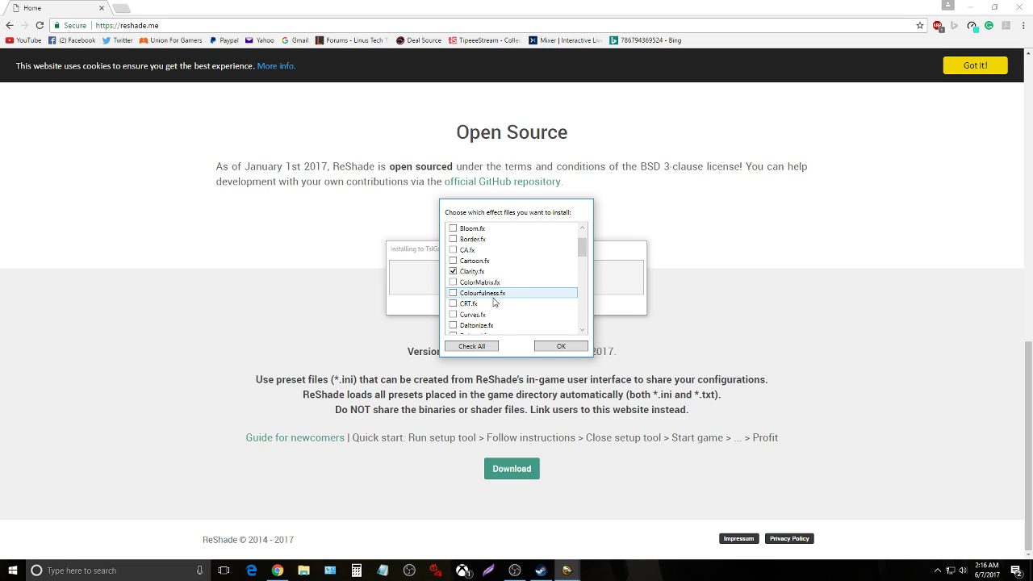
{"action": "left_click", "coordinate": [453, 293]}
{"action": "scroll", "coordinate": [509, 294], "scroll_direction": "down", "scroll_amount": 3}
{"action": "scroll", "coordinate": [517, 293], "scroll_direction": "down", "scroll_amount": 10}
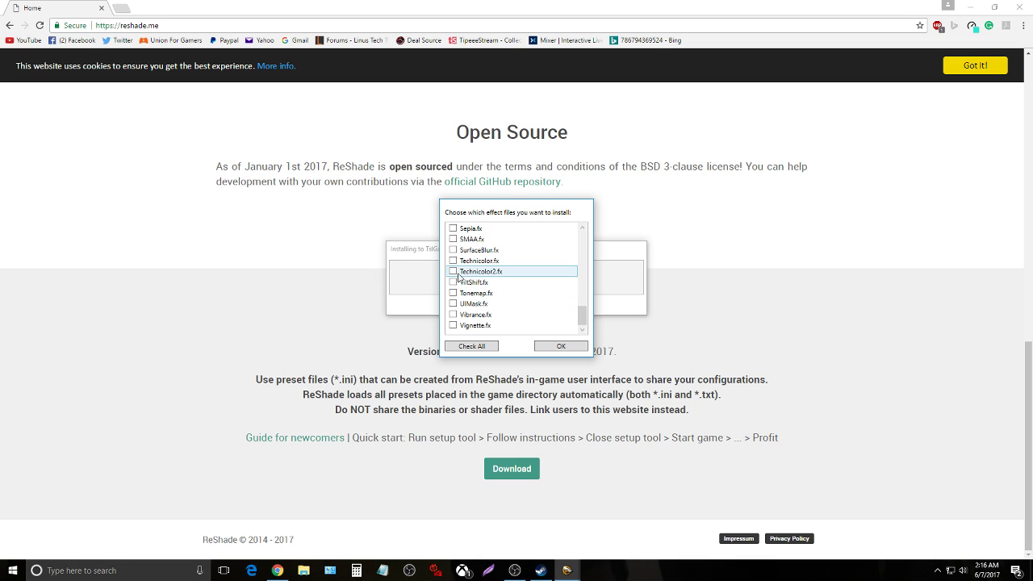
{"action": "left_click", "coordinate": [455, 272]}
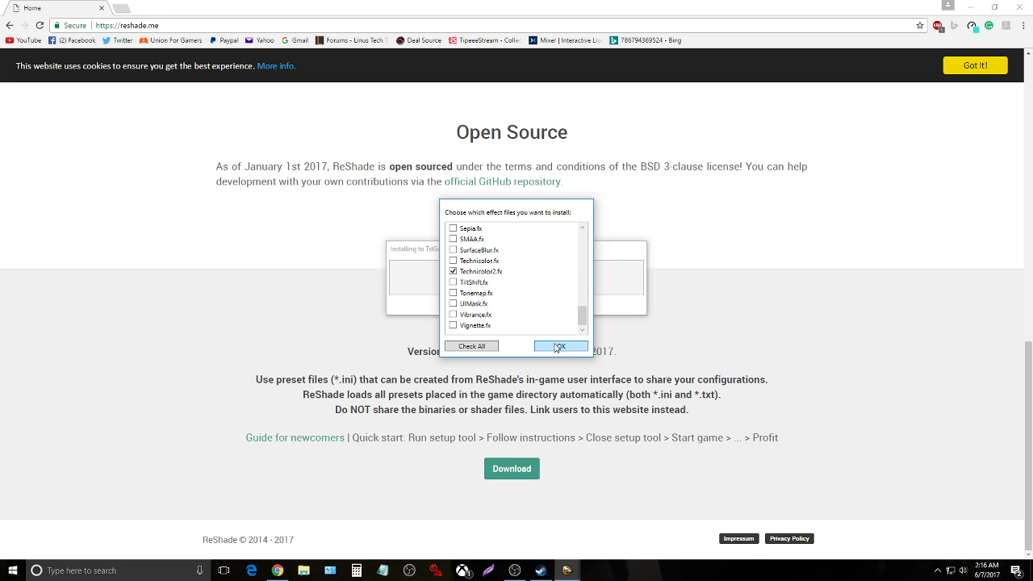
{"action": "left_click", "coordinate": [575, 346]}
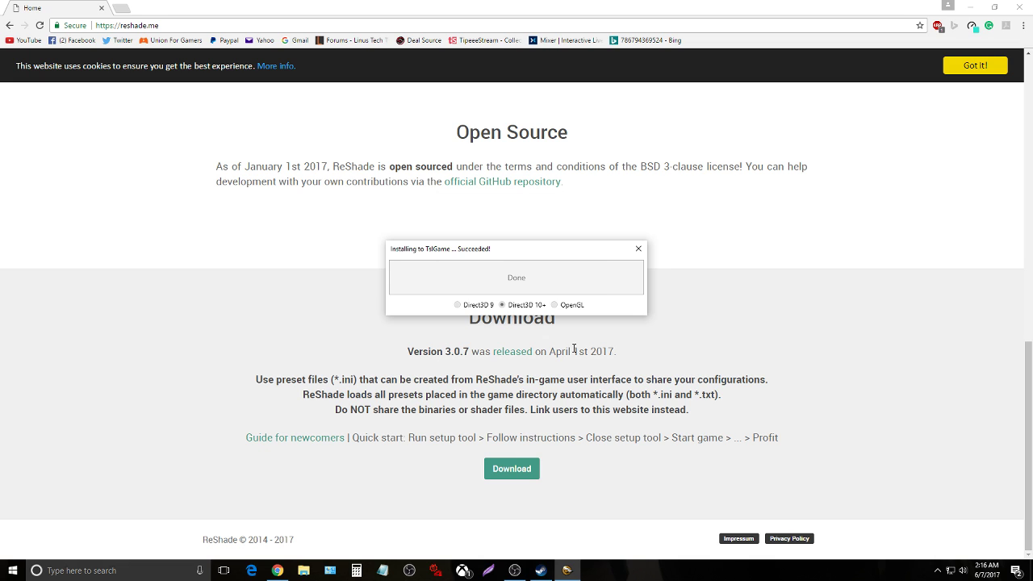
{"action": "left_click", "coordinate": [638, 249]}
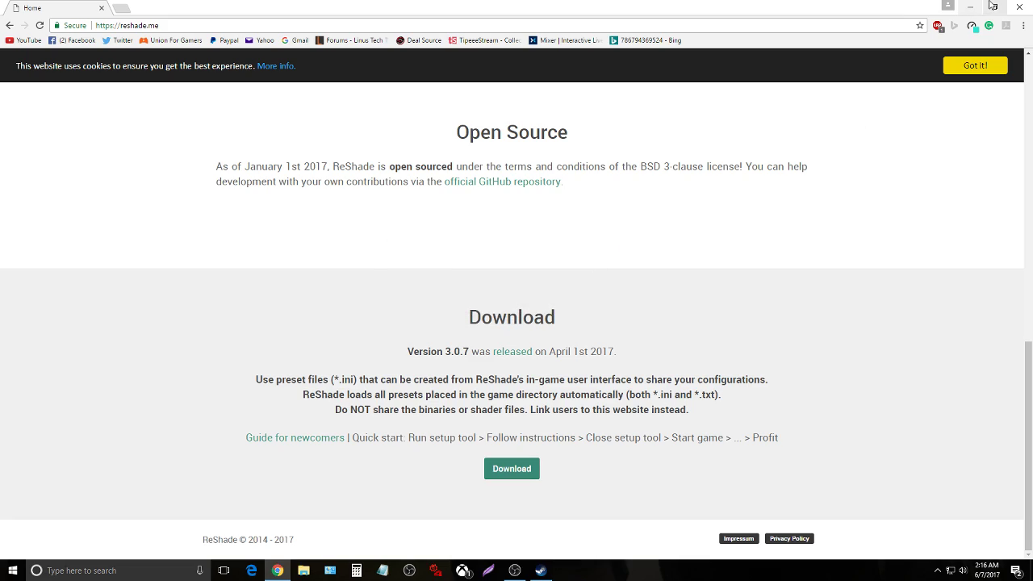
{"action": "left_click", "coordinate": [1019, 7]}
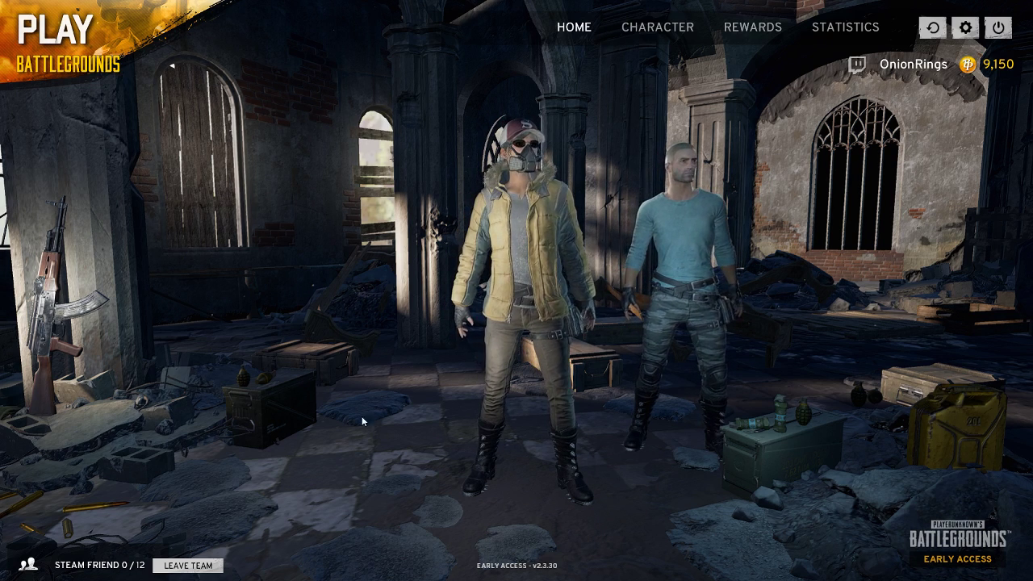
Step: Leave the current team in the PUBG lobby and open the ReShade overlay, continuing past its welcome page
{"action": "left_click", "coordinate": [188, 565]}
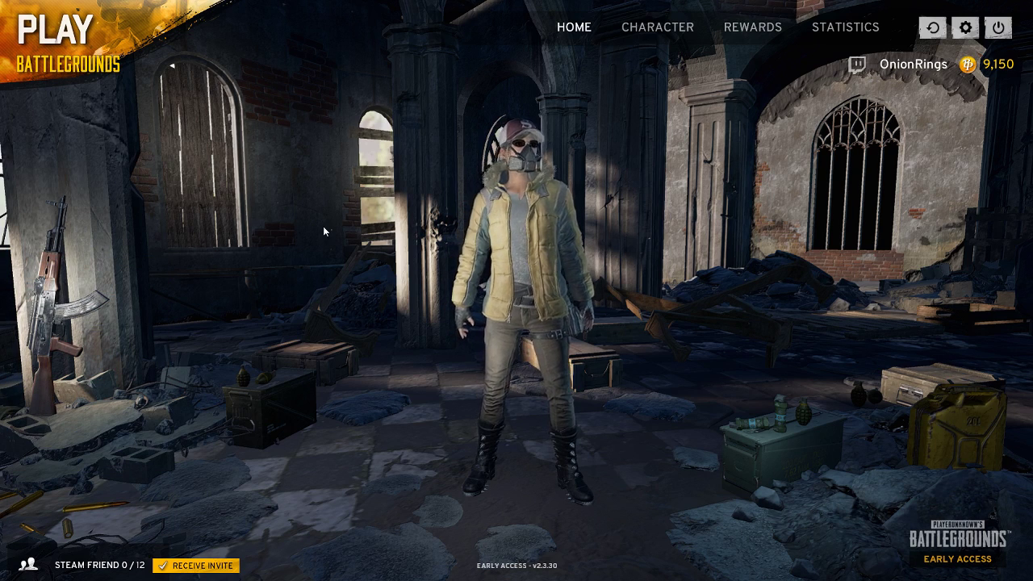
{"action": "key", "text": "shift+F2"}
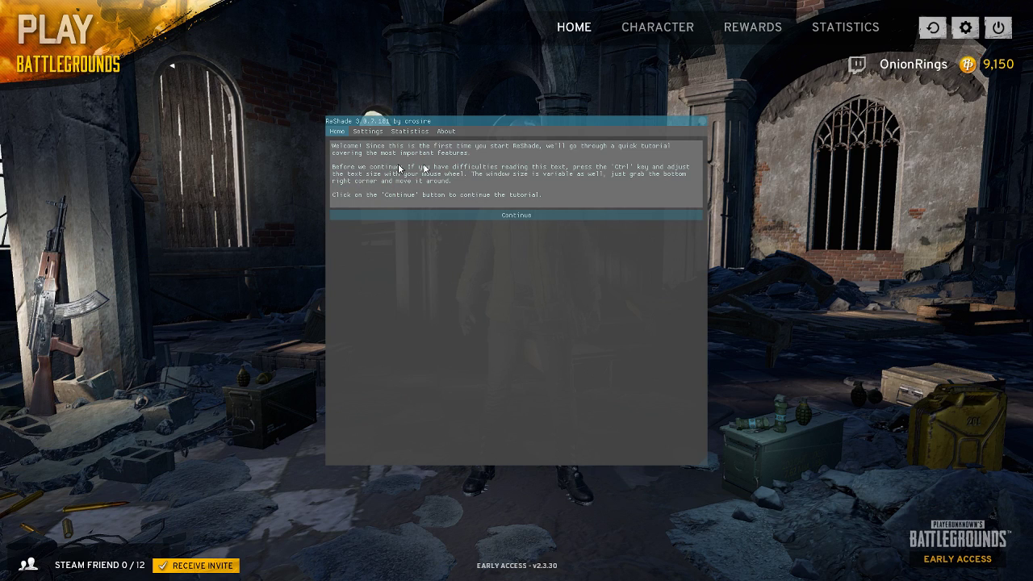
{"action": "left_click", "coordinate": [458, 216]}
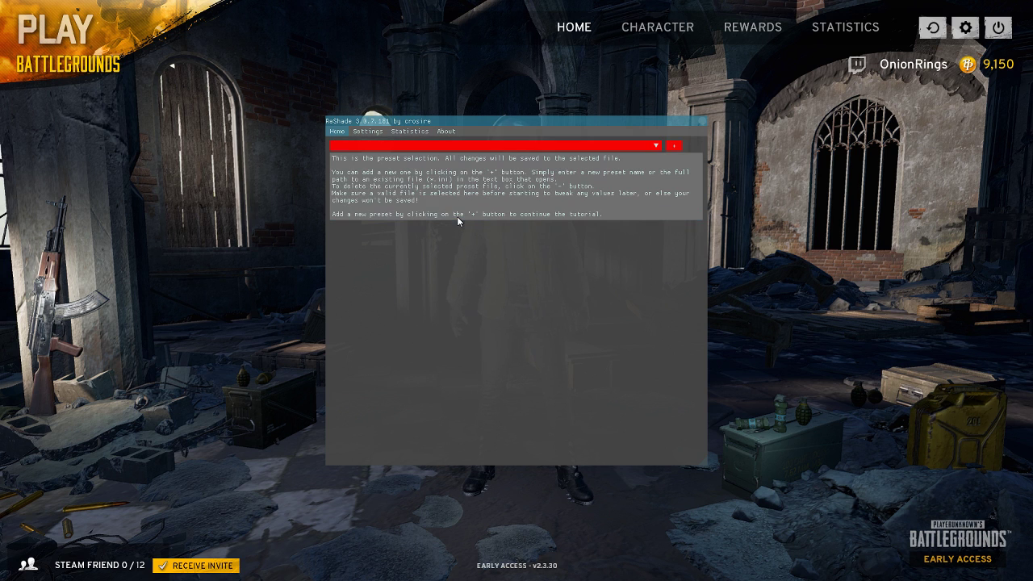
Step: Add a new preset named "Preset 1" in the ReShade overlay
{"action": "left_click", "coordinate": [674, 146]}
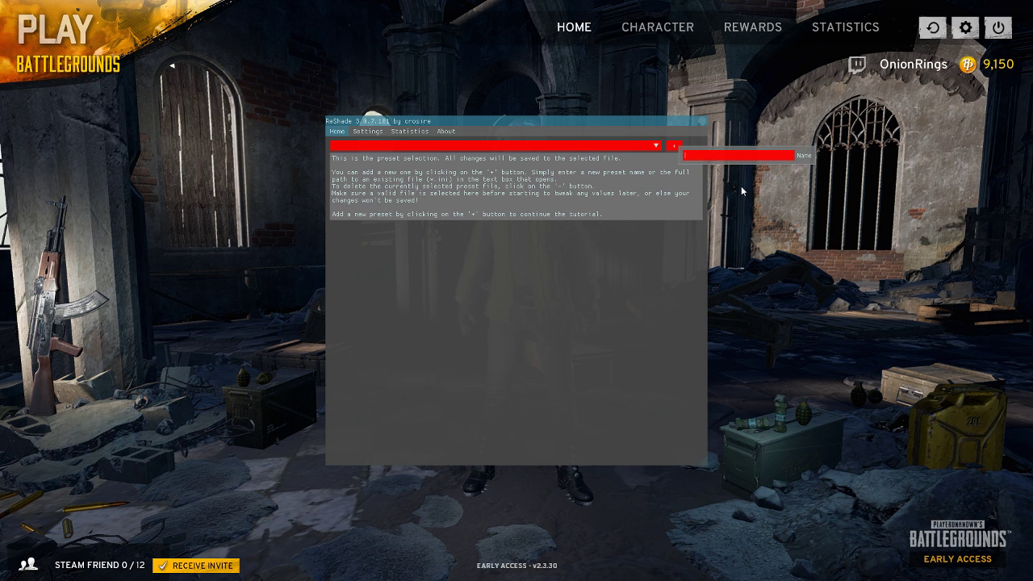
{"action": "type", "text": "Preset 1"}
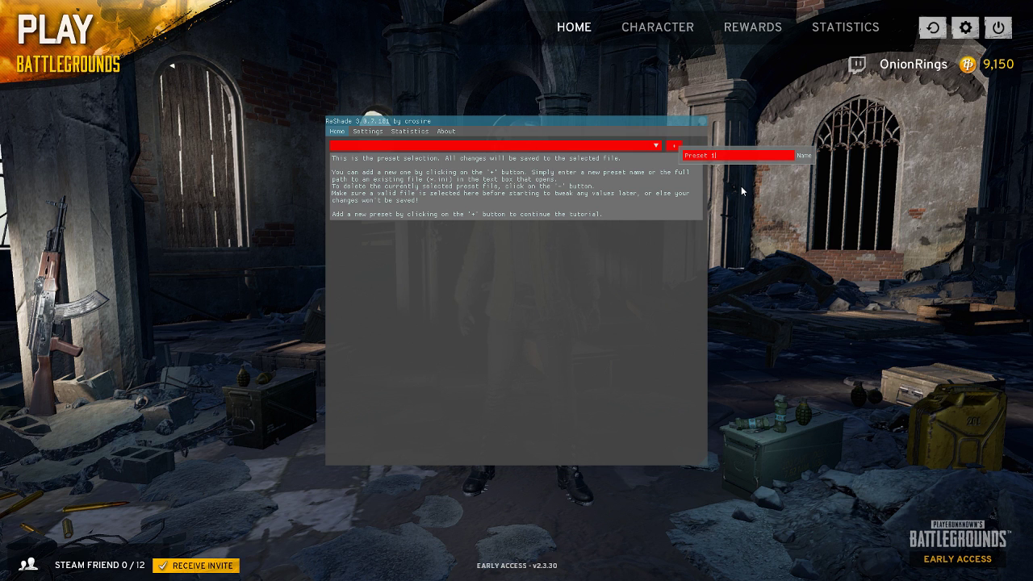
{"action": "key", "text": "Return"}
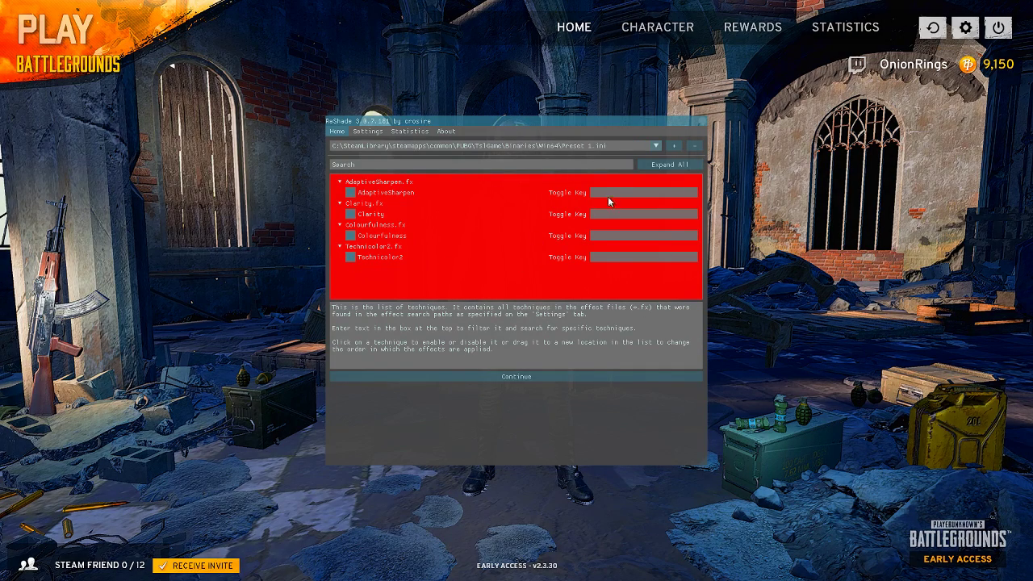
Step: Assign Numpad / as the toggle key for AdaptiveSharpen, Clarity, Colourfulness and Technicolor2
{"action": "left_click", "coordinate": [604, 193]}
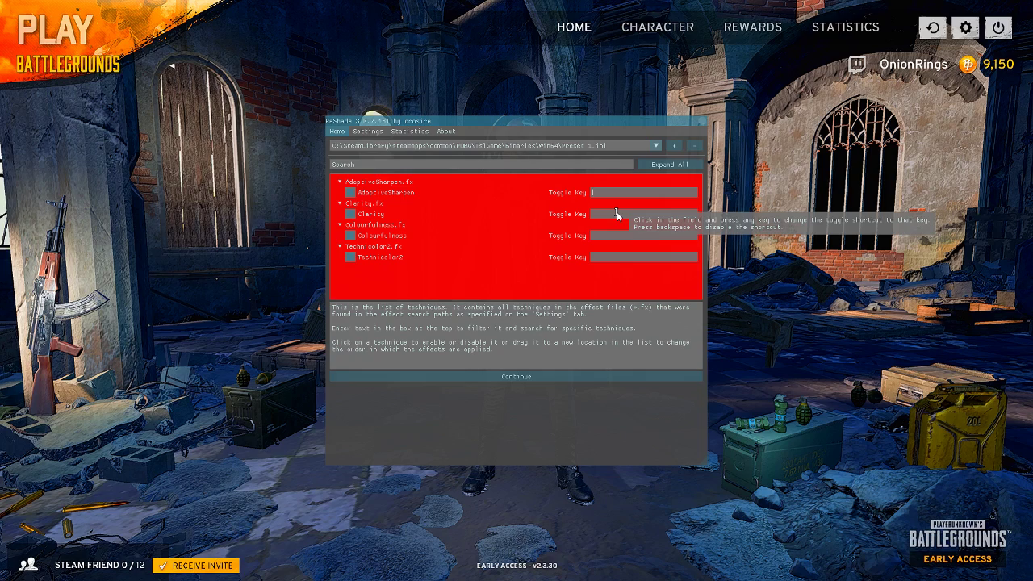
{"action": "key", "text": "KP_Divide"}
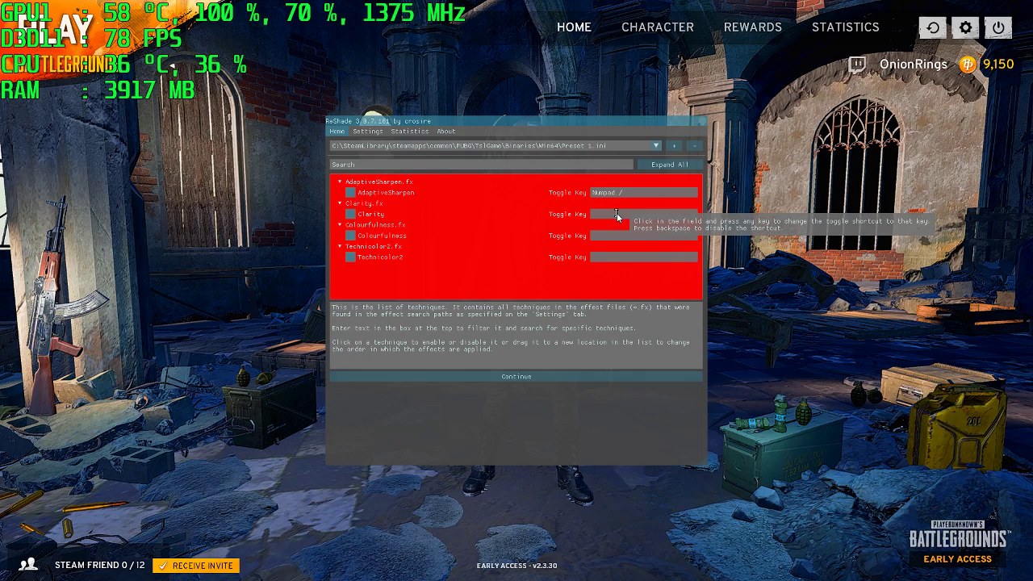
{"action": "left_click", "coordinate": [616, 215]}
{"action": "key", "text": "KP_Divide"}
{"action": "left_click", "coordinate": [617, 234]}
{"action": "key", "text": "KP_Divide"}
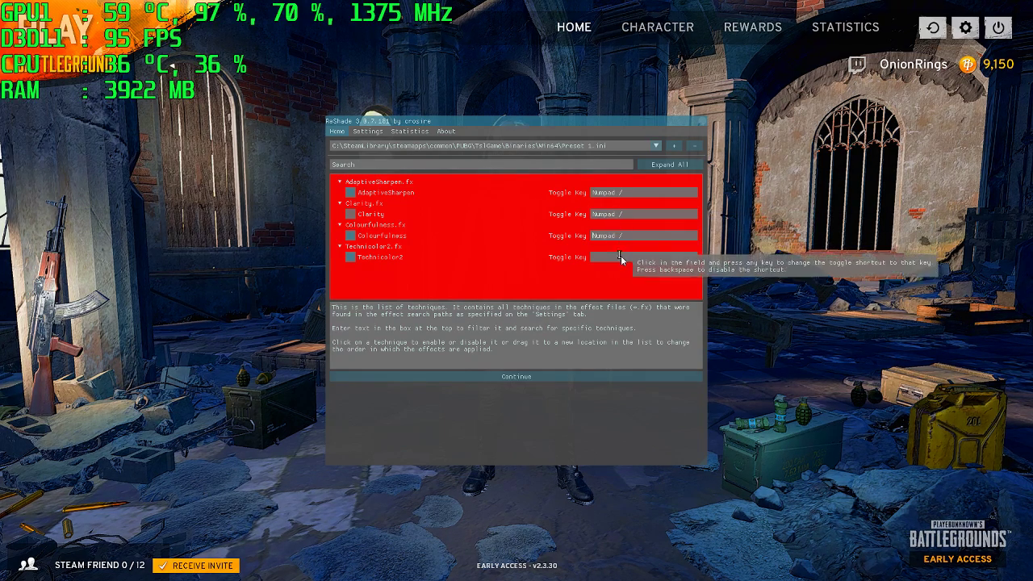
{"action": "left_click", "coordinate": [620, 256]}
{"action": "key", "text": "KP_Divide"}
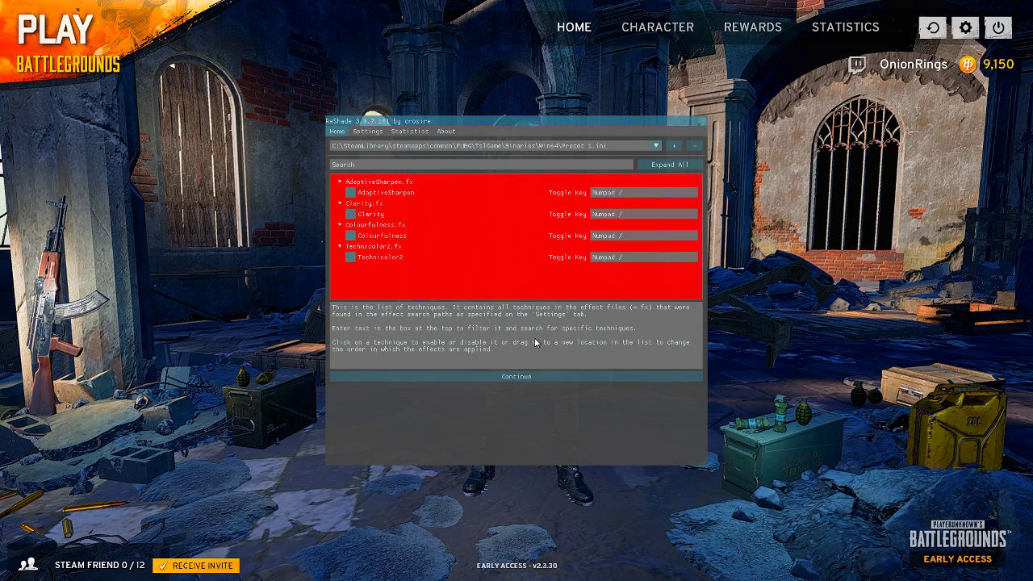
Step: Continue the overlay tutorial to the list of effect variables and finish it
{"action": "left_click", "coordinate": [534, 376]}
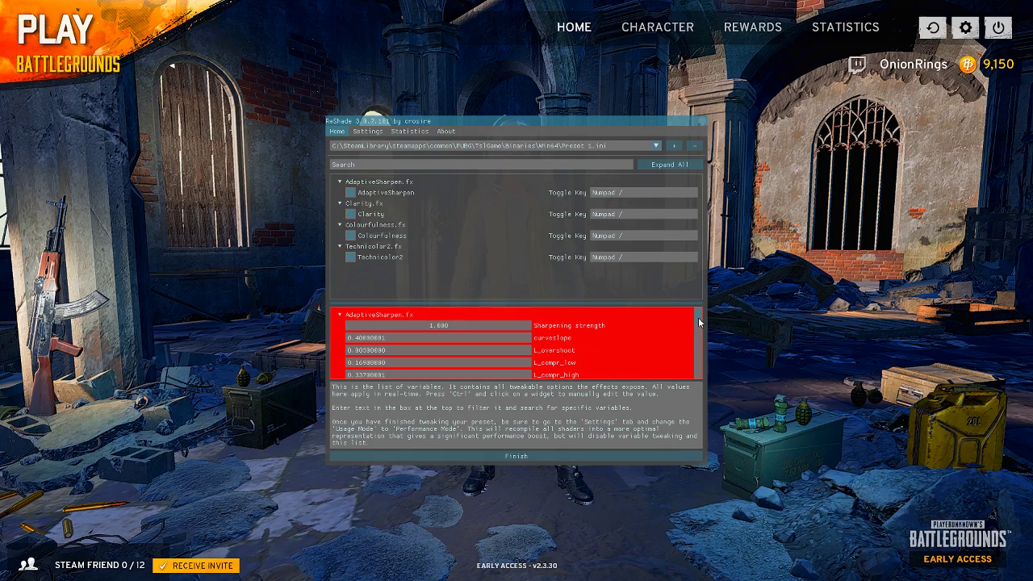
{"action": "mouse_move", "coordinate": [698, 317]}
{"action": "left_mouse_down"}
{"action": "mouse_move", "coordinate": [696, 376]}
{"action": "mouse_move", "coordinate": [695, 313]}
{"action": "left_mouse_up"}
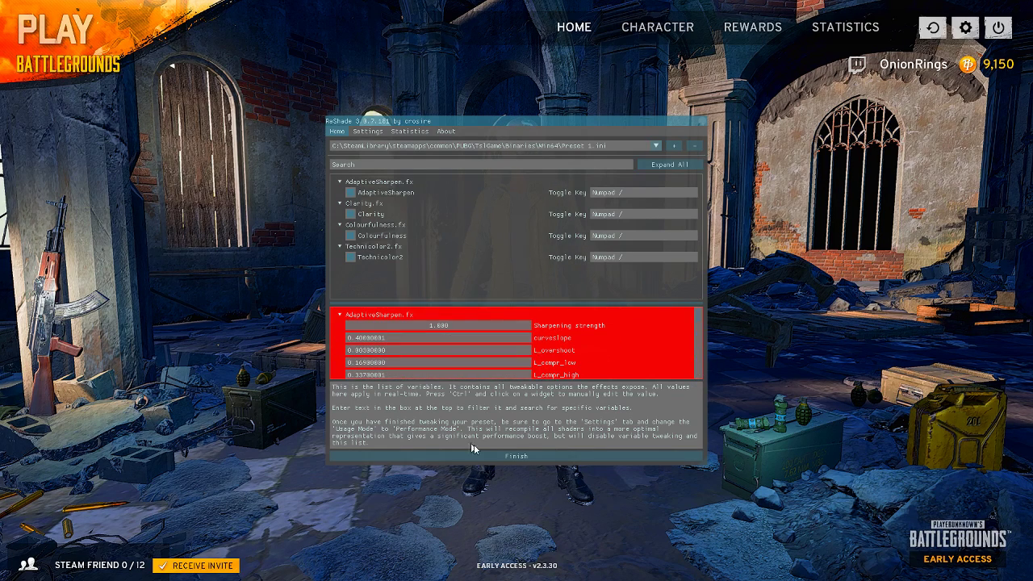
{"action": "left_click", "coordinate": [524, 456]}
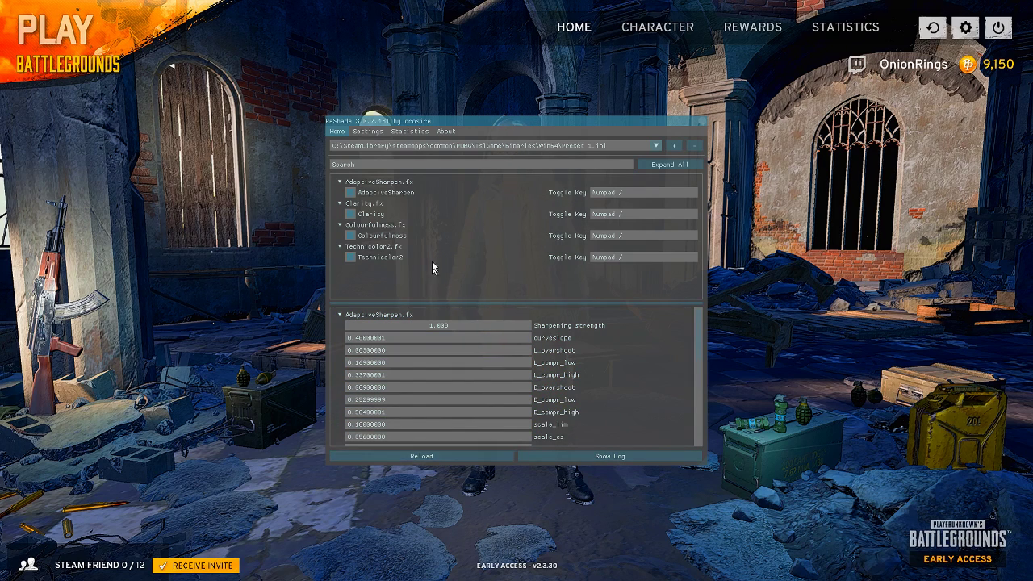
Step: Enable the FPS display in the ReShade settings and return to the effect list
{"action": "left_click", "coordinate": [367, 131]}
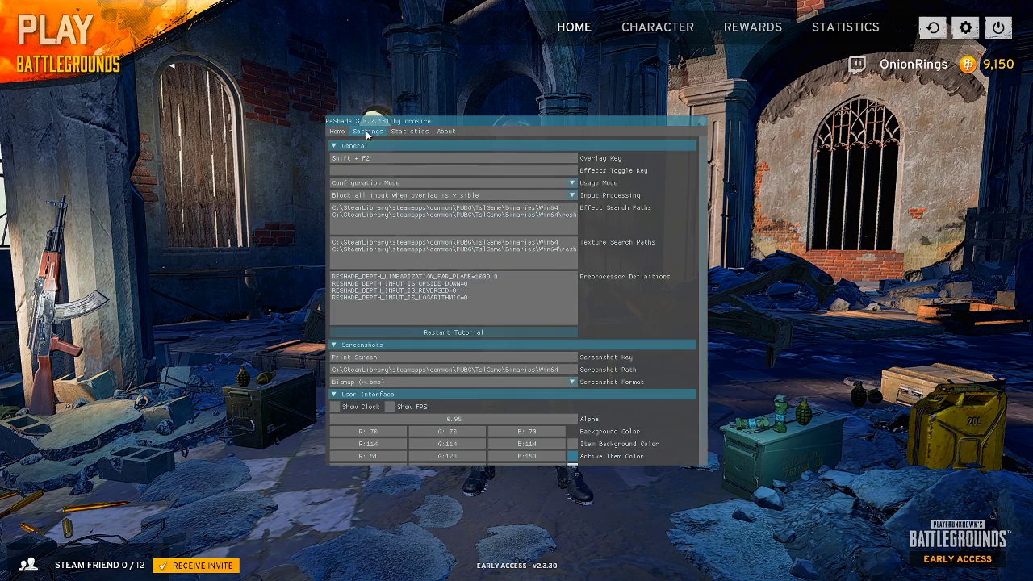
{"action": "left_click", "coordinate": [390, 406]}
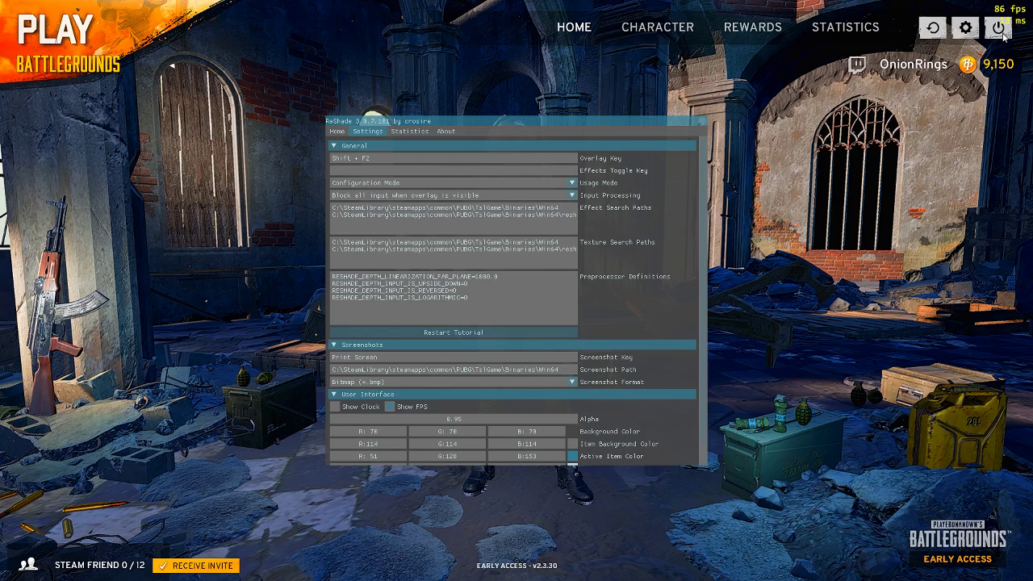
{"action": "left_click", "coordinate": [336, 131]}
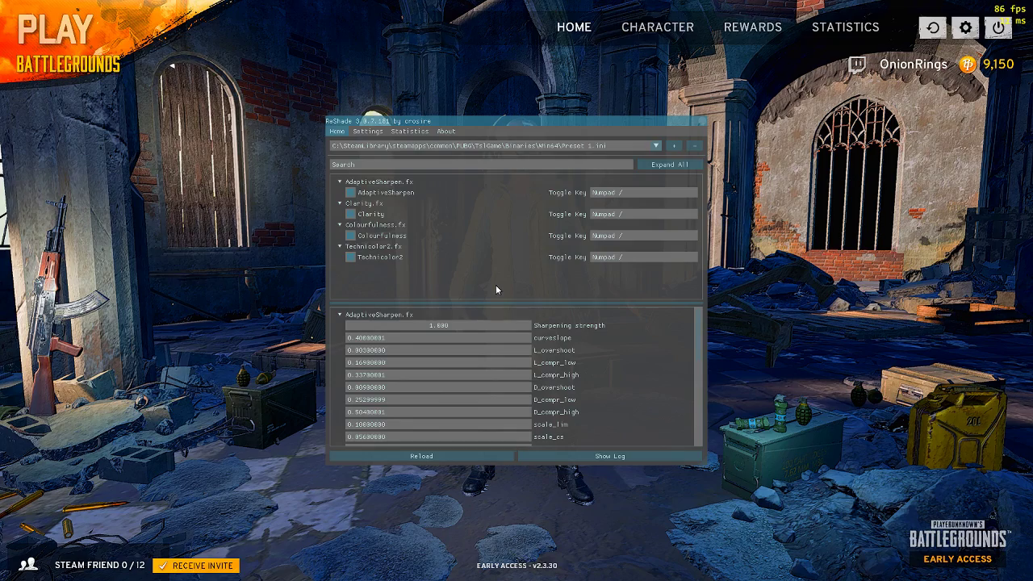
Step: Toggle all effects off and back on for comparison, and try disabling AdaptiveSharpen and Clarity
{"action": "key", "text": "KP_Divide"}
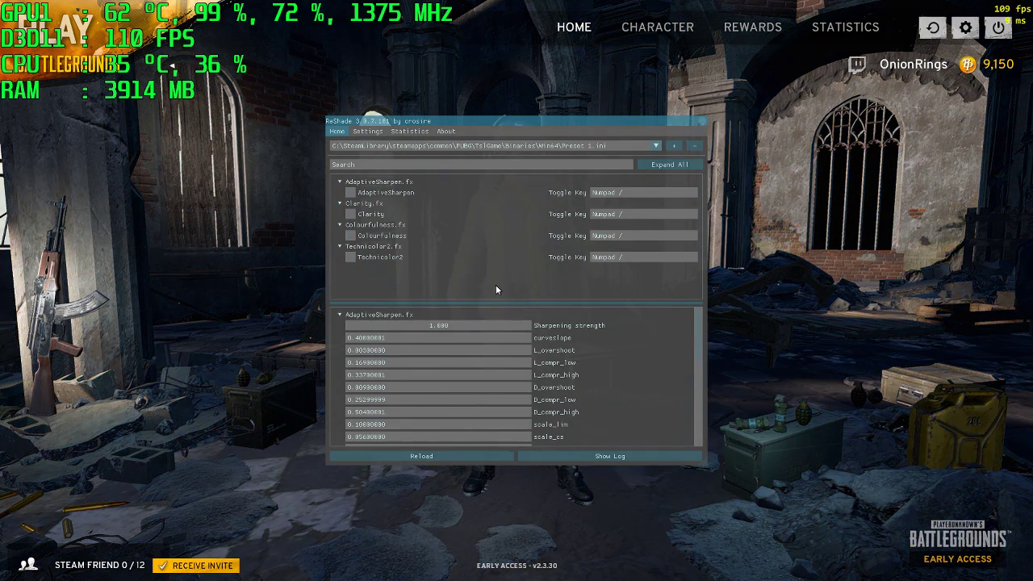
{"action": "key", "text": "KP_Divide"}
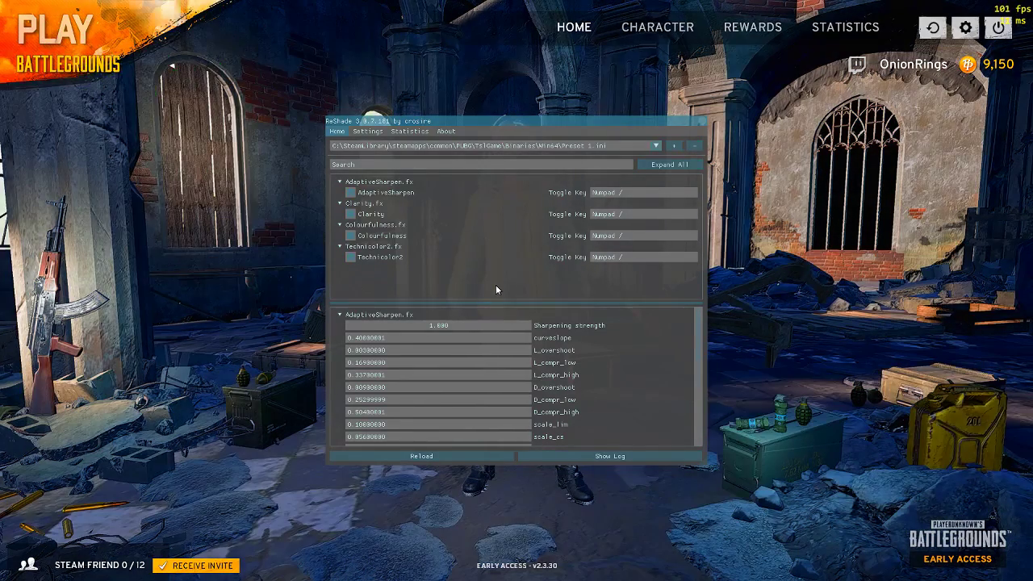
{"action": "left_click", "coordinate": [360, 194]}
{"action": "left_click", "coordinate": [368, 215]}
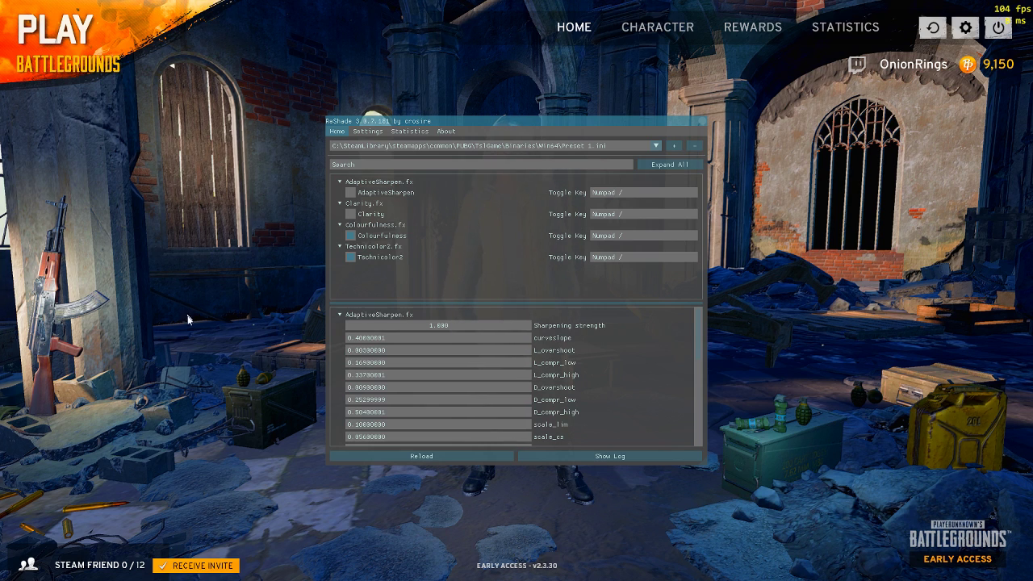
Step: Re-enable the AdaptiveSharpen and Clarity effects and close the ReShade overlay
{"action": "left_click", "coordinate": [352, 192]}
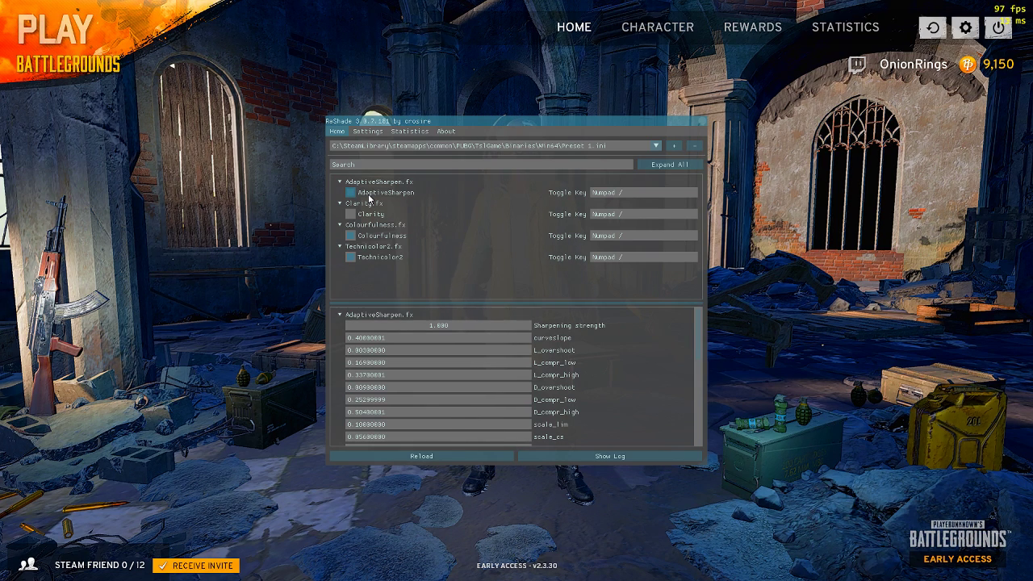
{"action": "left_click", "coordinate": [370, 217]}
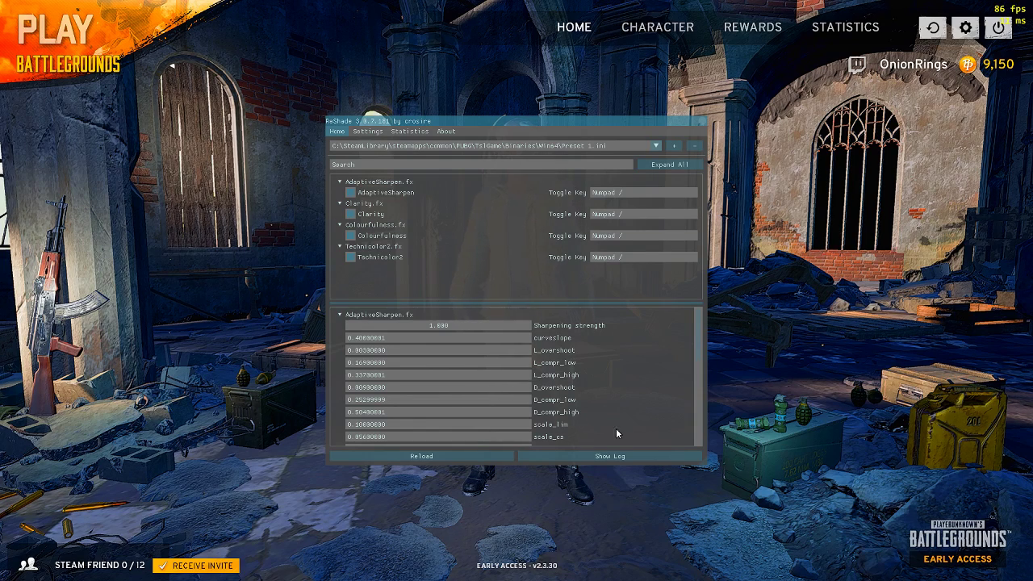
{"action": "left_click", "coordinate": [701, 122]}
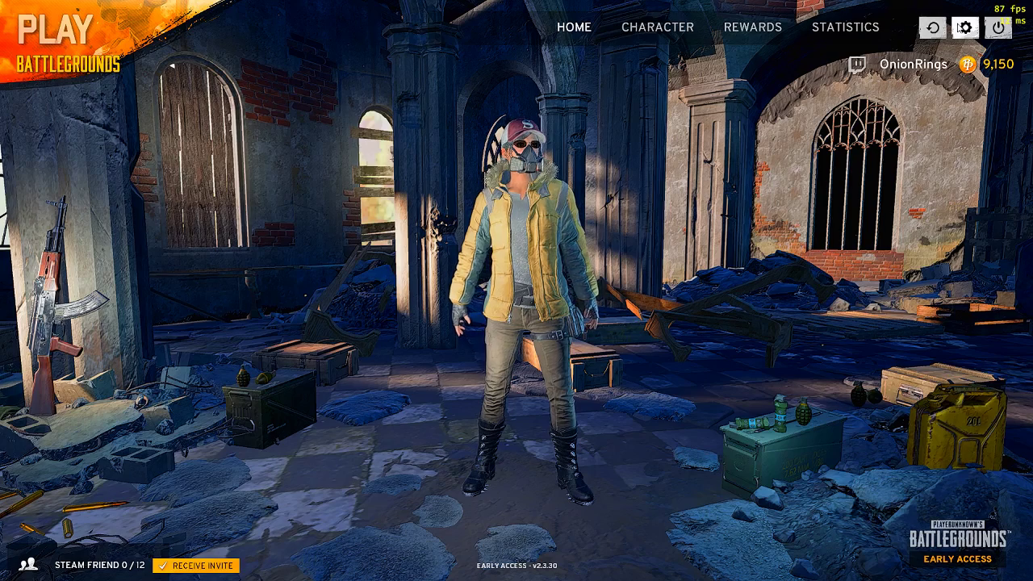
Step: Try the Very Low Anti-Aliasing level in the game's graphics settings
{"action": "left_click", "coordinate": [963, 27]}
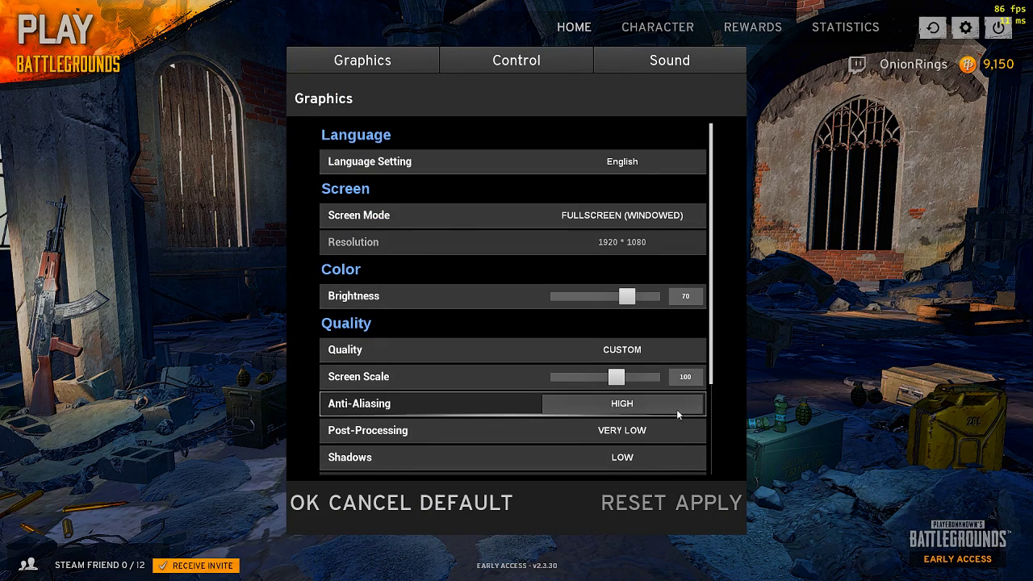
{"action": "left_click", "coordinate": [623, 404]}
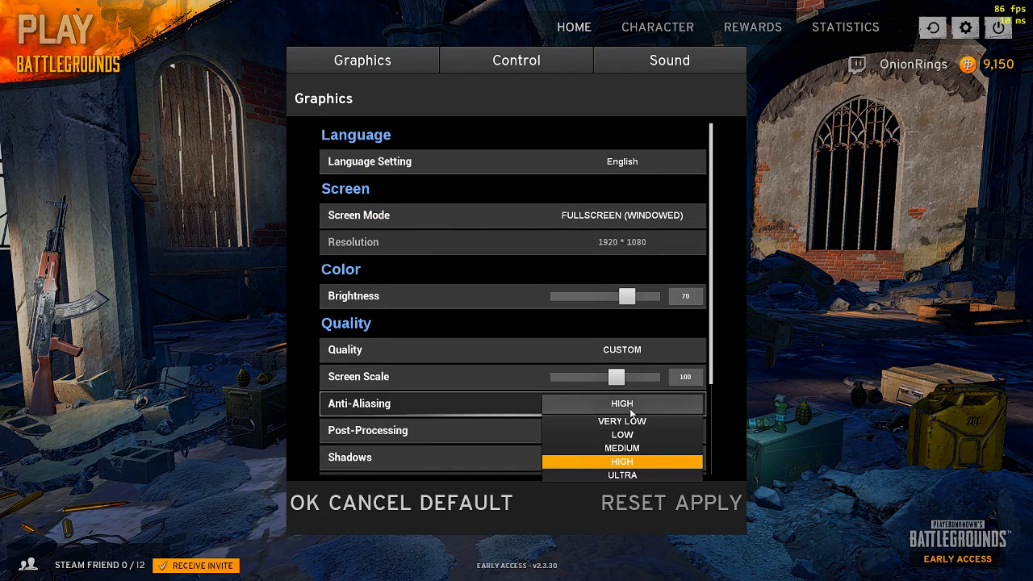
{"action": "left_click", "coordinate": [622, 418]}
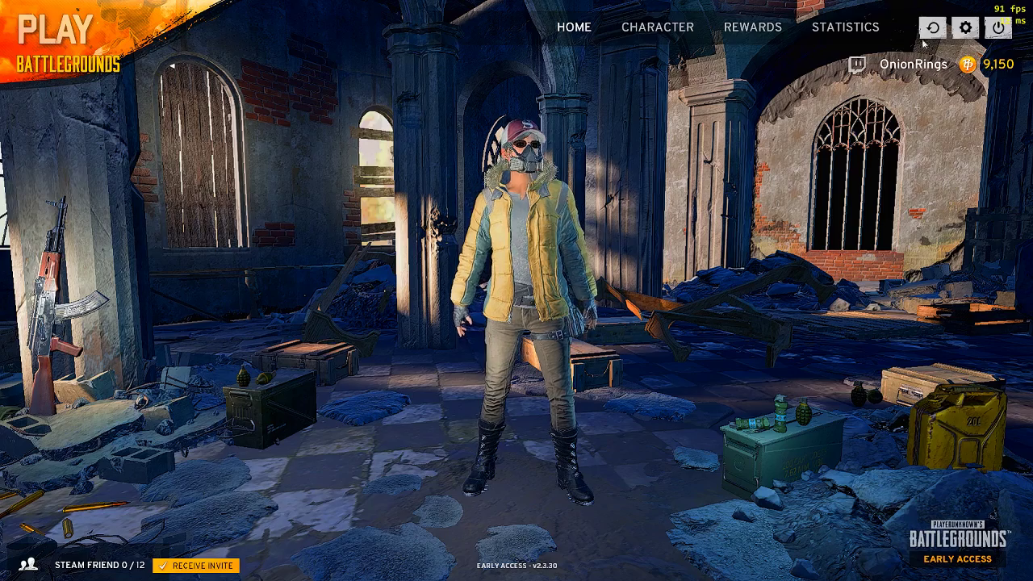
Step: Set Anti-Aliasing back to High in the graphics settings and confirm the change
{"action": "left_click", "coordinate": [965, 26]}
{"action": "left_click", "coordinate": [631, 405]}
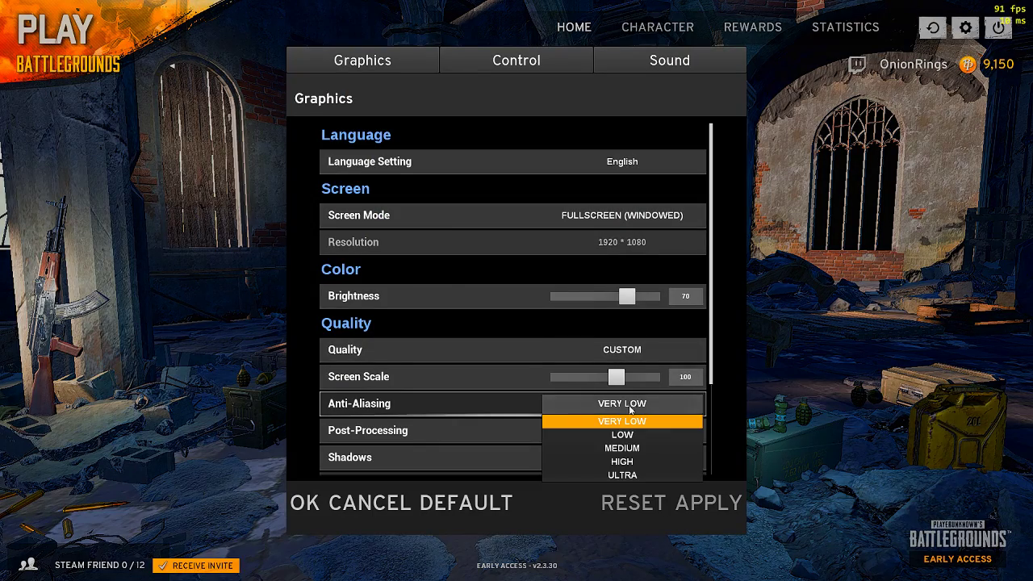
{"action": "left_click", "coordinate": [626, 461]}
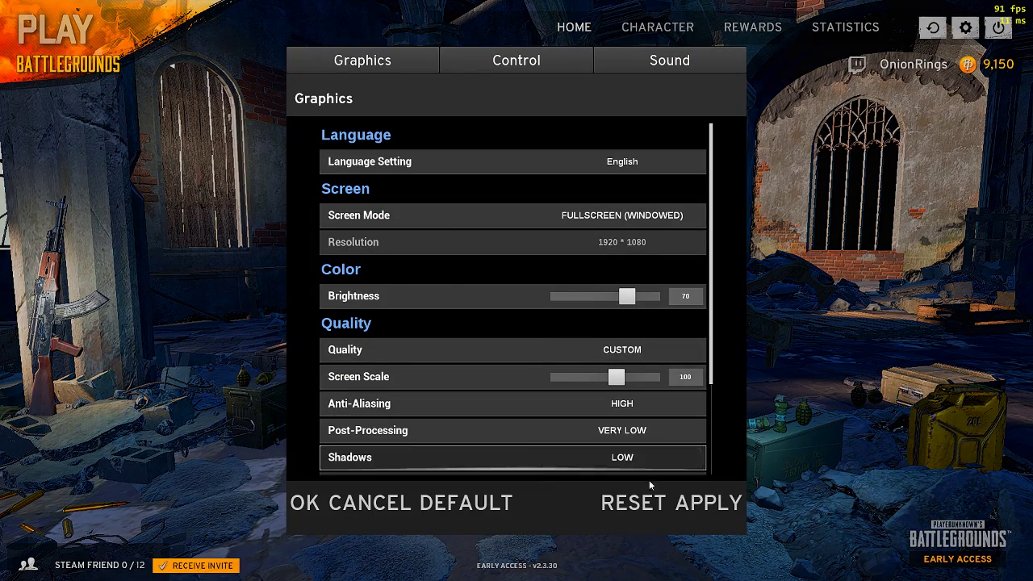
{"action": "left_click", "coordinate": [292, 501]}
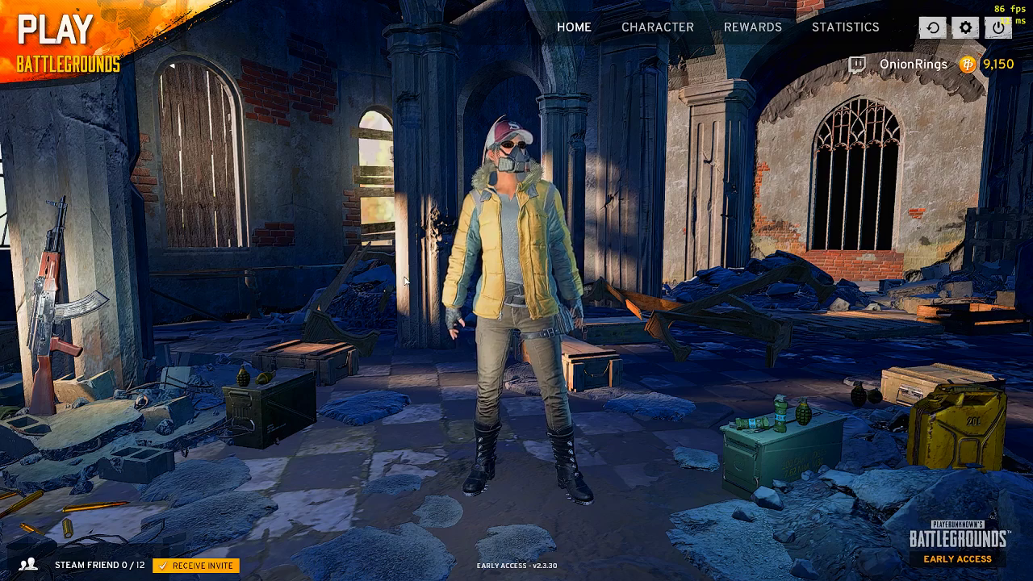
Step: Try the Very Low Texture quality in the graphics settings and confirm it to compare the lobby's look
{"action": "left_click", "coordinate": [966, 27]}
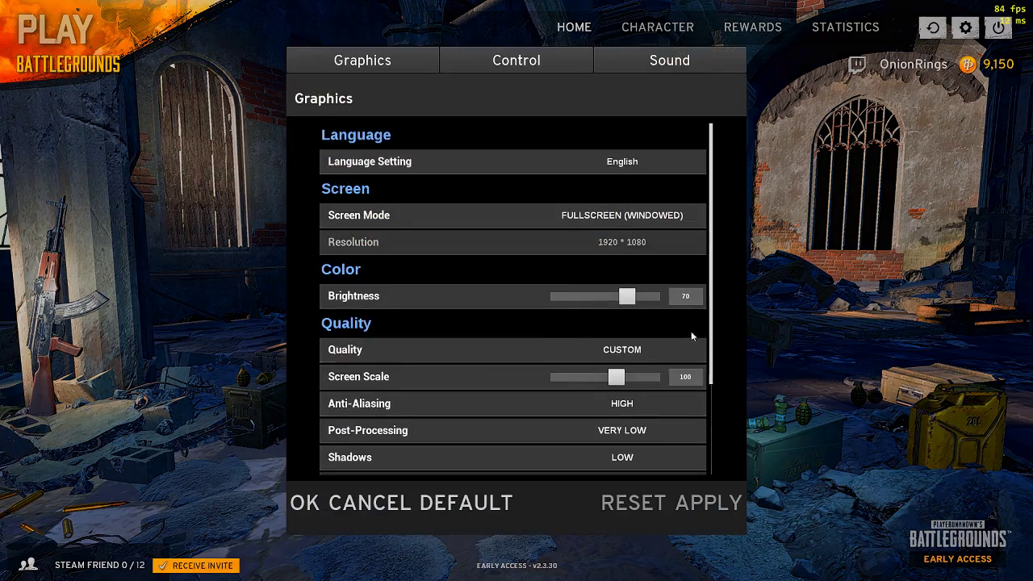
{"action": "left_click_drag", "start_coordinate": [713, 234], "coordinate": [714, 327]}
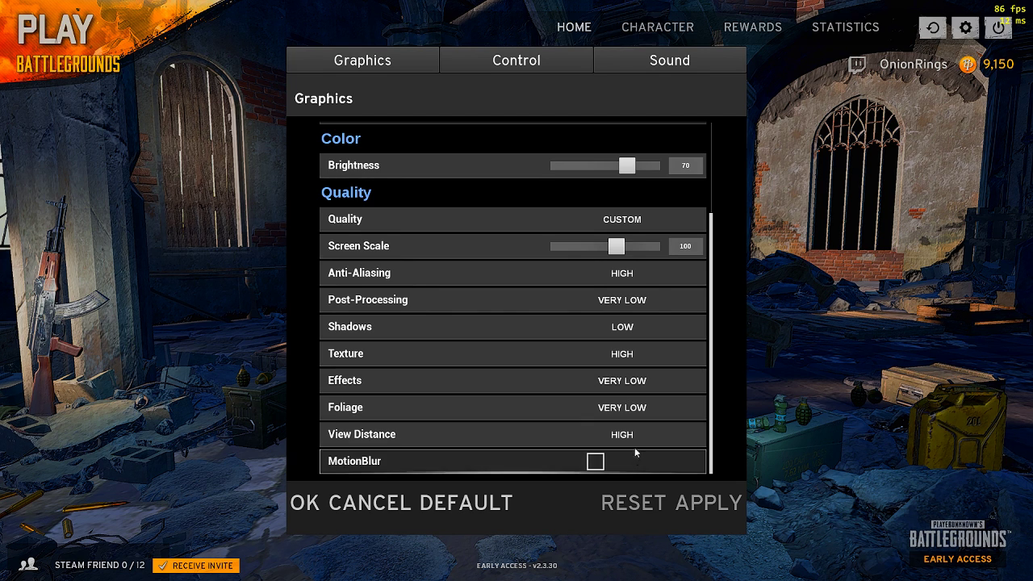
{"action": "left_click", "coordinate": [626, 357]}
{"action": "left_click", "coordinate": [621, 371]}
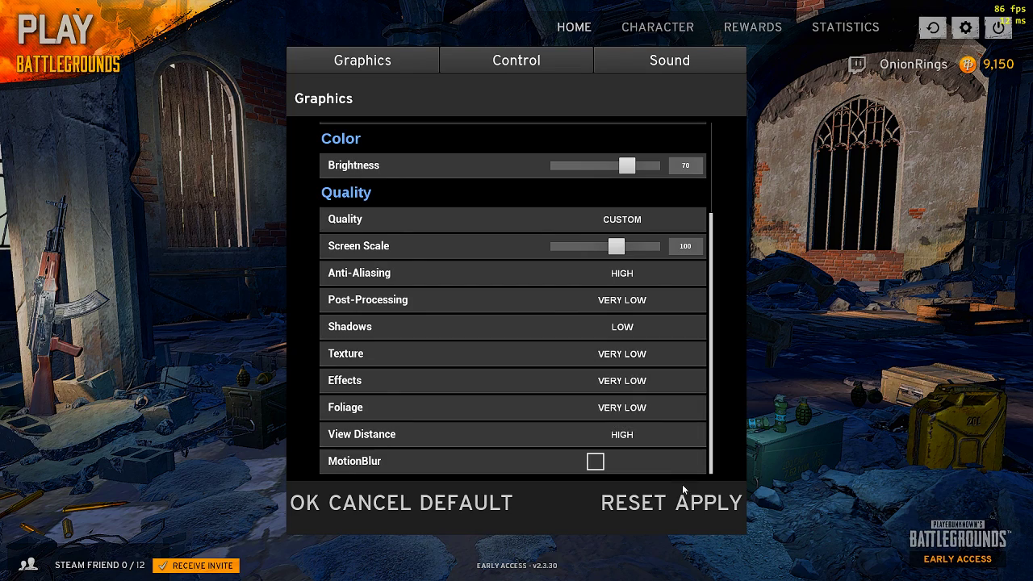
{"action": "left_click", "coordinate": [292, 507]}
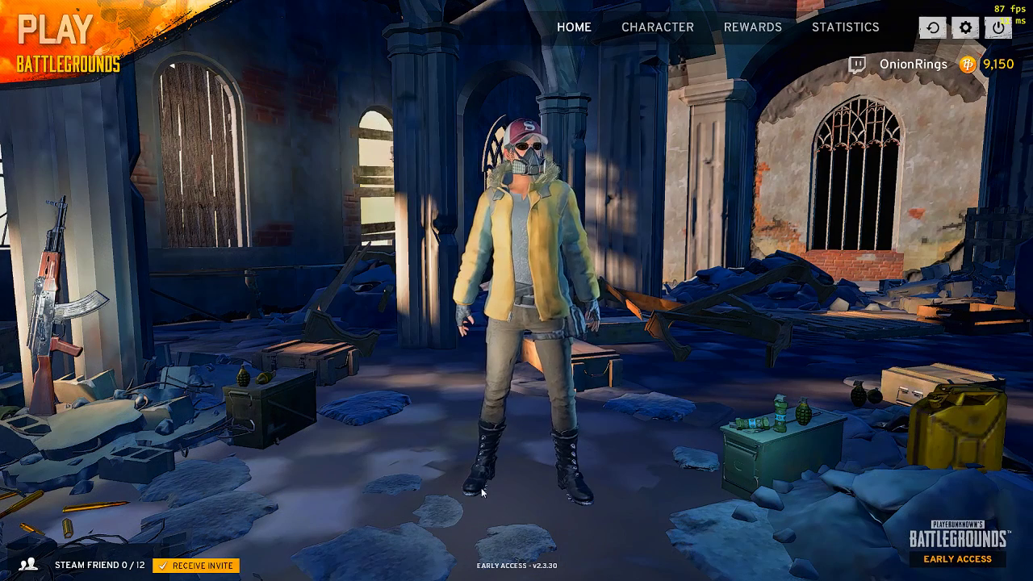
Step: Set the Texture quality back to High, apply it, and review and confirm the graphics settings
{"action": "left_click", "coordinate": [966, 27]}
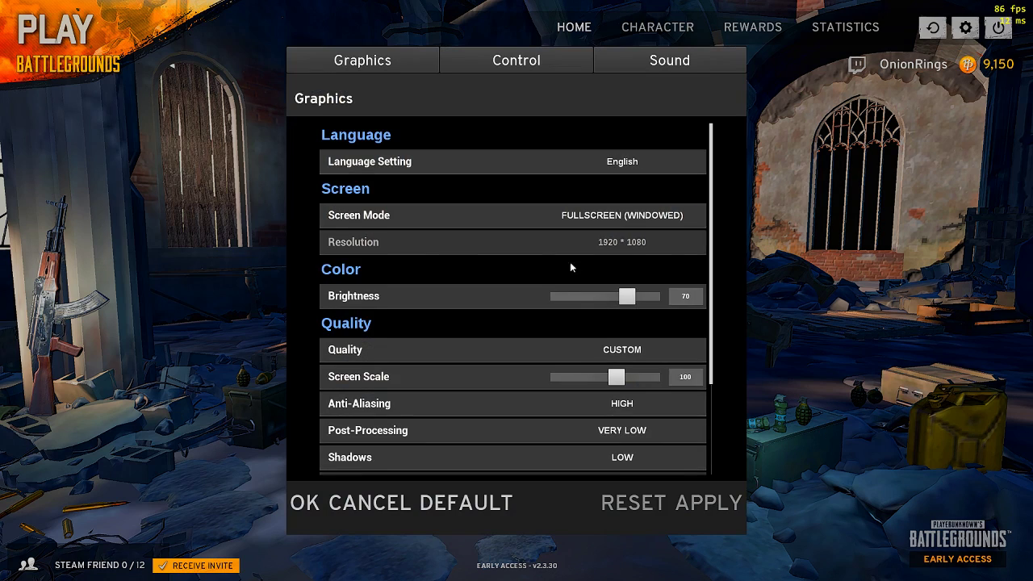
{"action": "scroll", "coordinate": [714, 276], "scroll_direction": "down", "scroll_amount": 3}
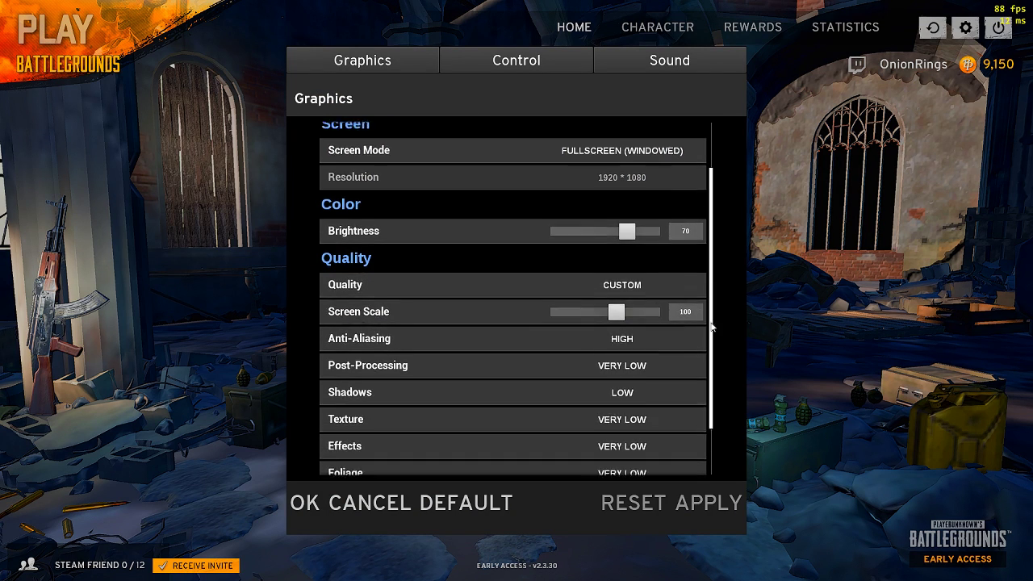
{"action": "left_click", "coordinate": [627, 391]}
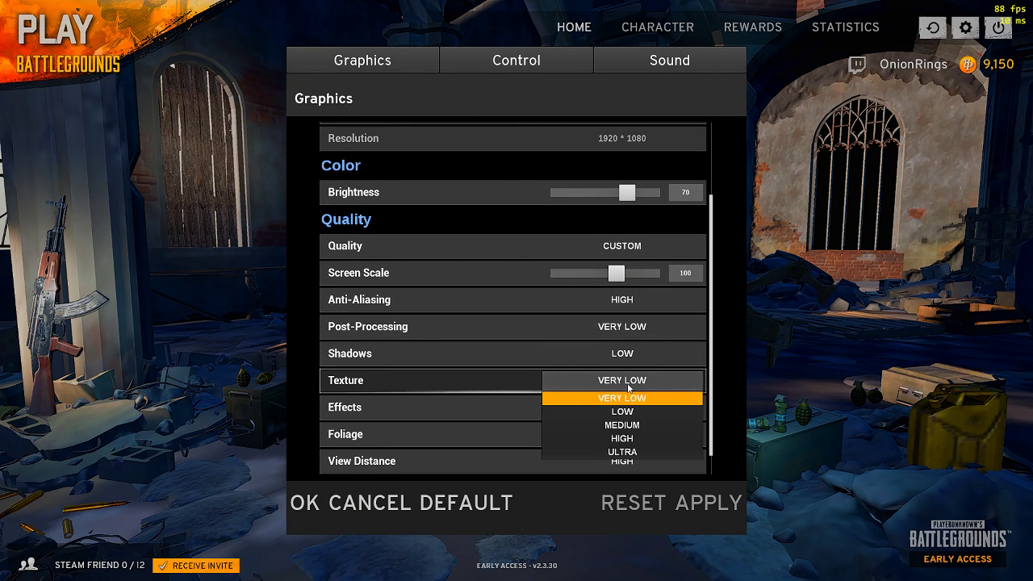
{"action": "left_click", "coordinate": [622, 435]}
{"action": "left_click", "coordinate": [707, 508]}
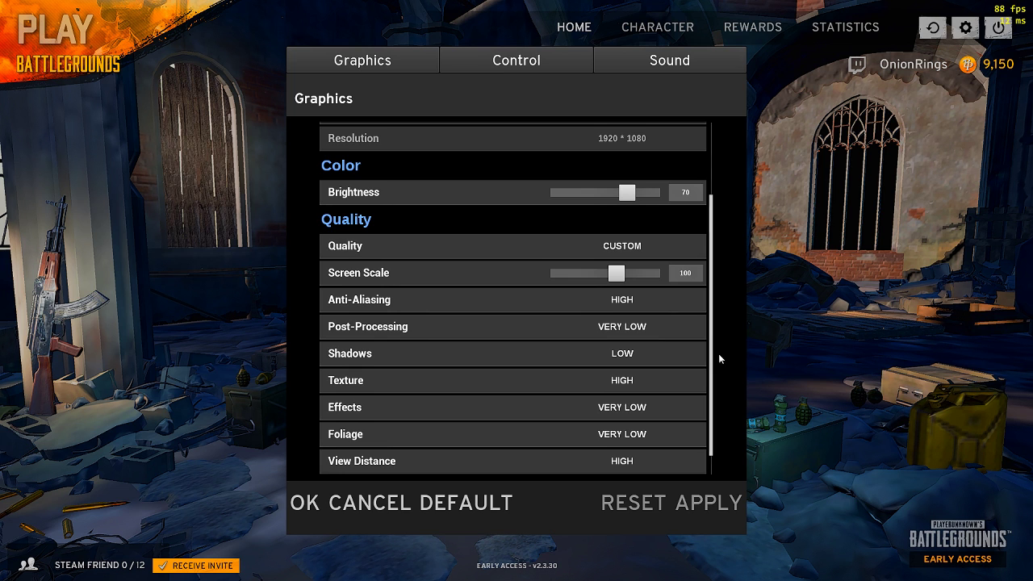
{"action": "scroll", "coordinate": [712, 347], "scroll_direction": "down", "scroll_amount": 1}
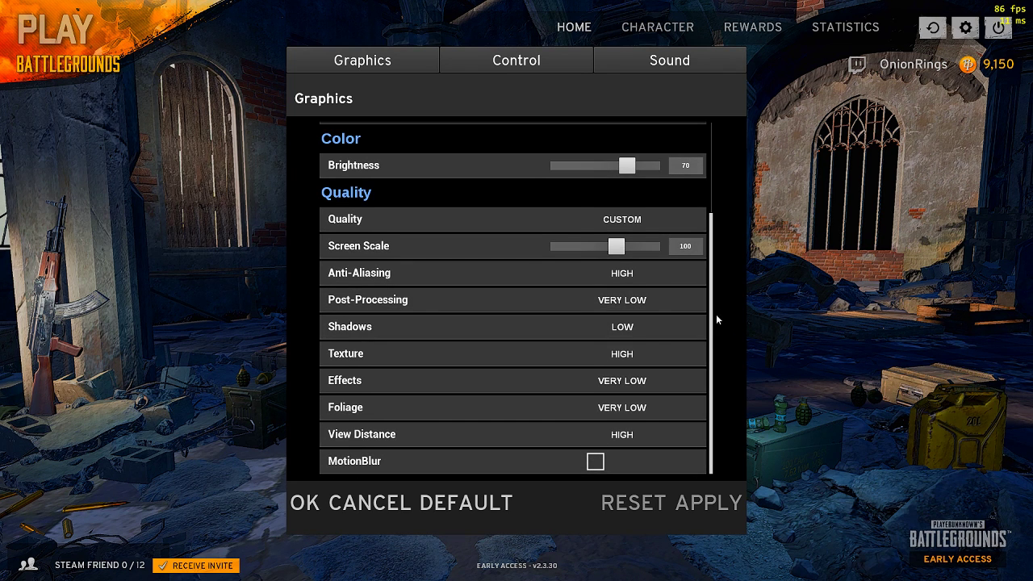
{"action": "scroll", "coordinate": [715, 299], "scroll_direction": "up", "scroll_amount": 2}
{"action": "scroll", "coordinate": [714, 290], "scroll_direction": "up", "scroll_amount": 2}
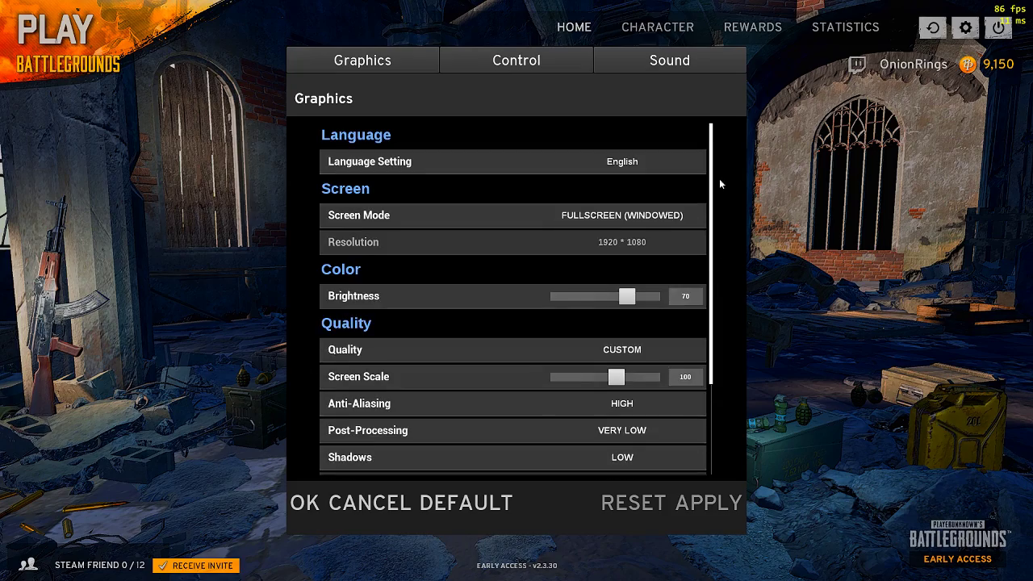
{"action": "left_click", "coordinate": [310, 506]}
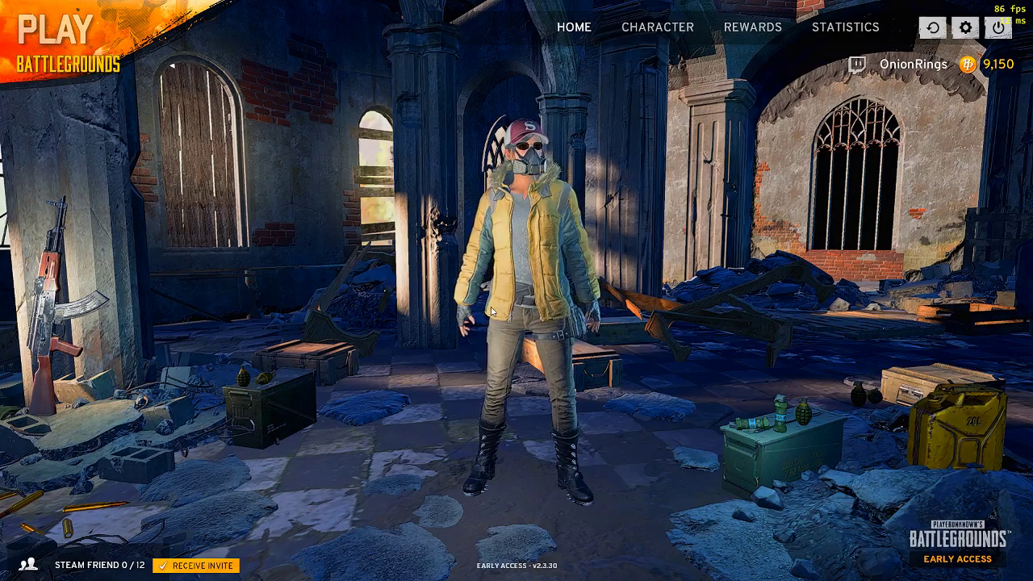